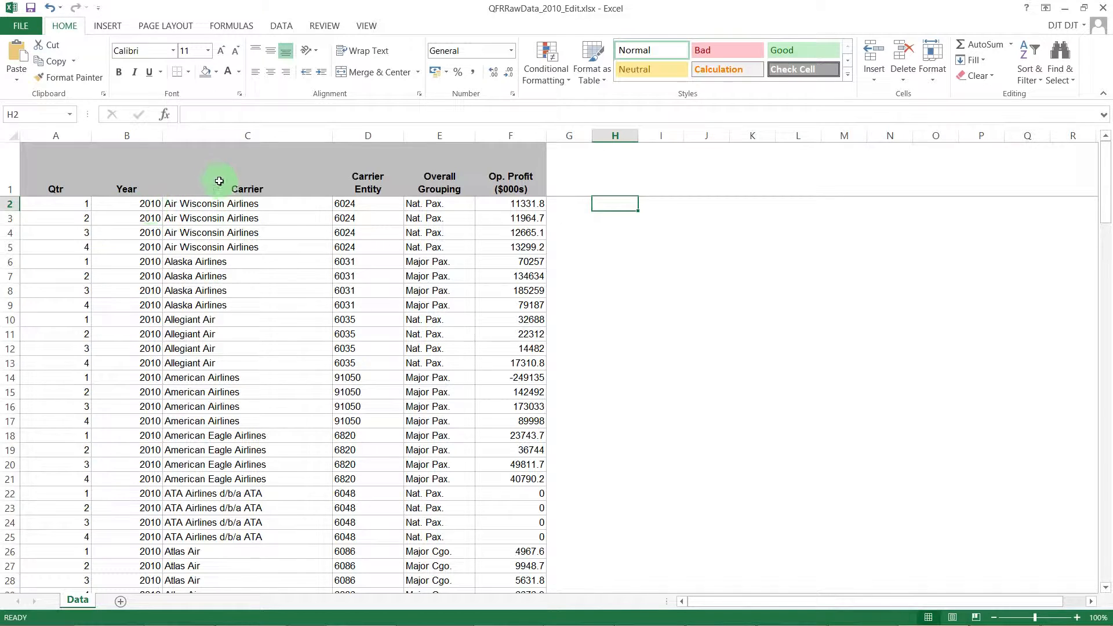
Examine the source data's quarter, carrier, overall grouping and operating profit columns, including the different grouping categories
click(56, 135)
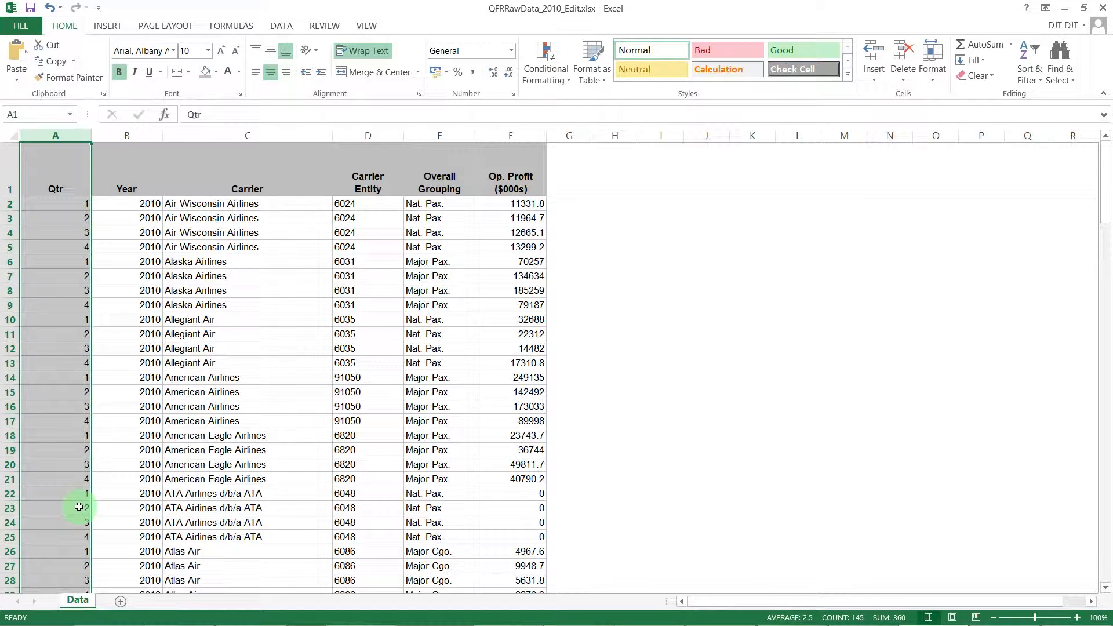
click(276, 135)
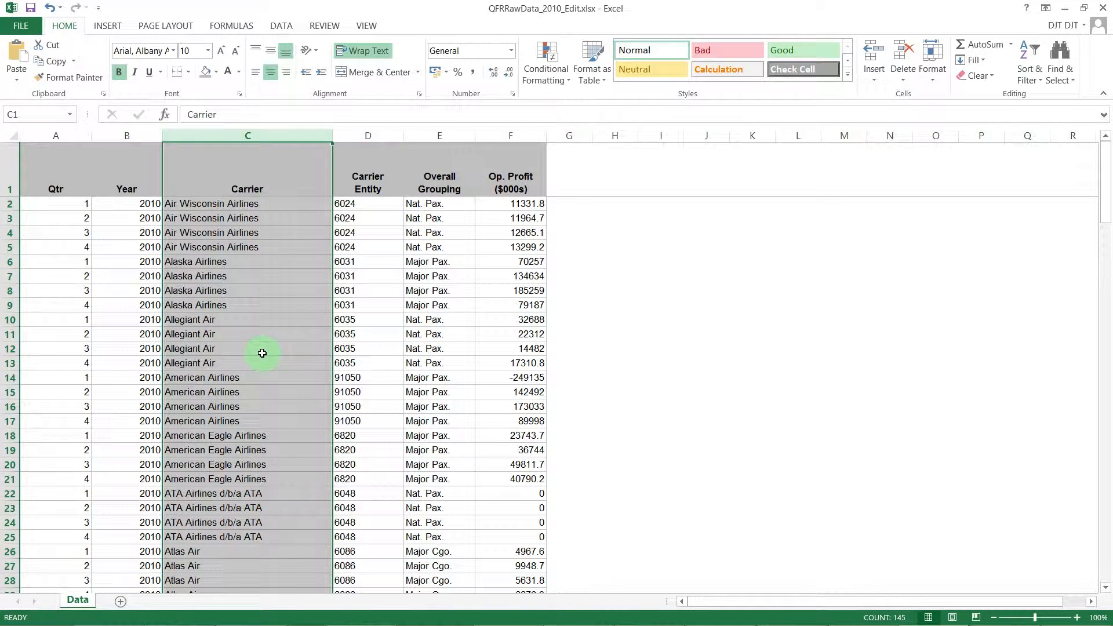
click(436, 131)
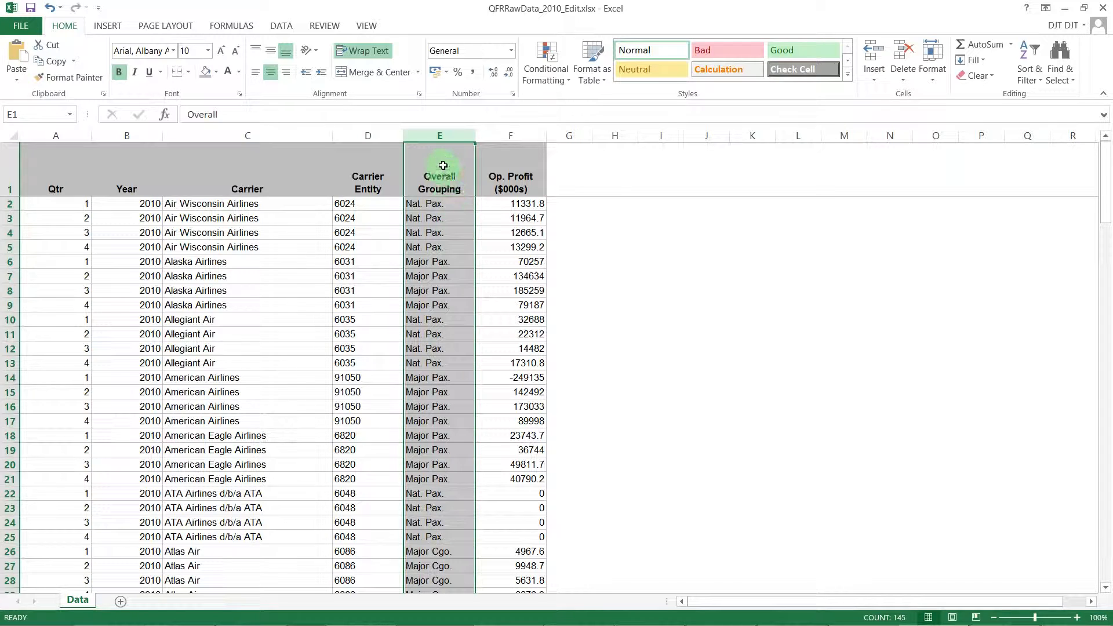
click(438, 207)
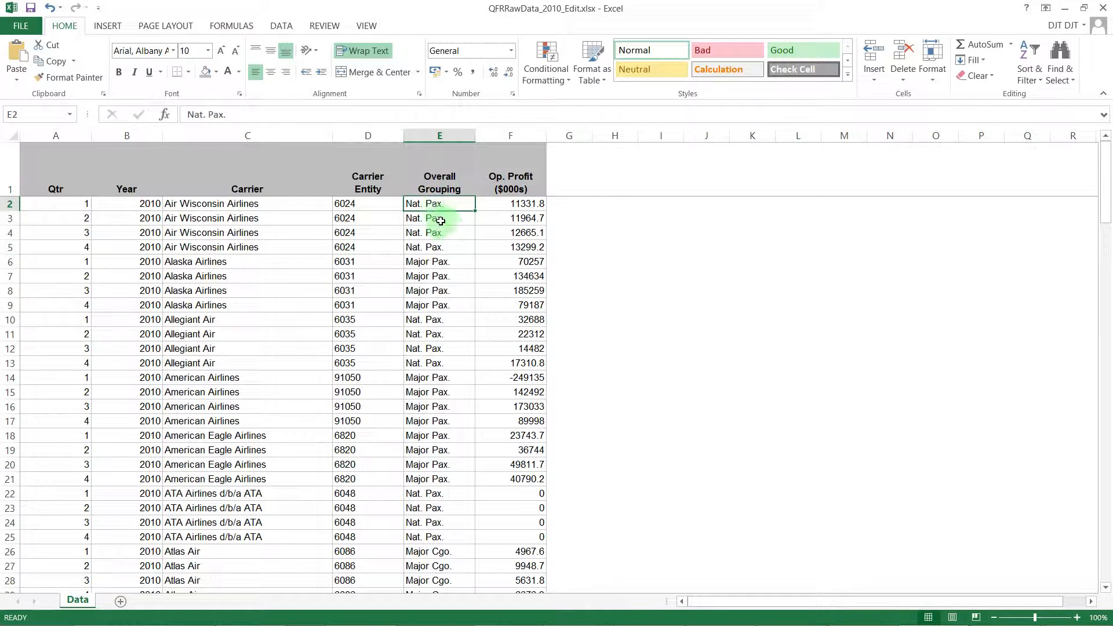
click(449, 263)
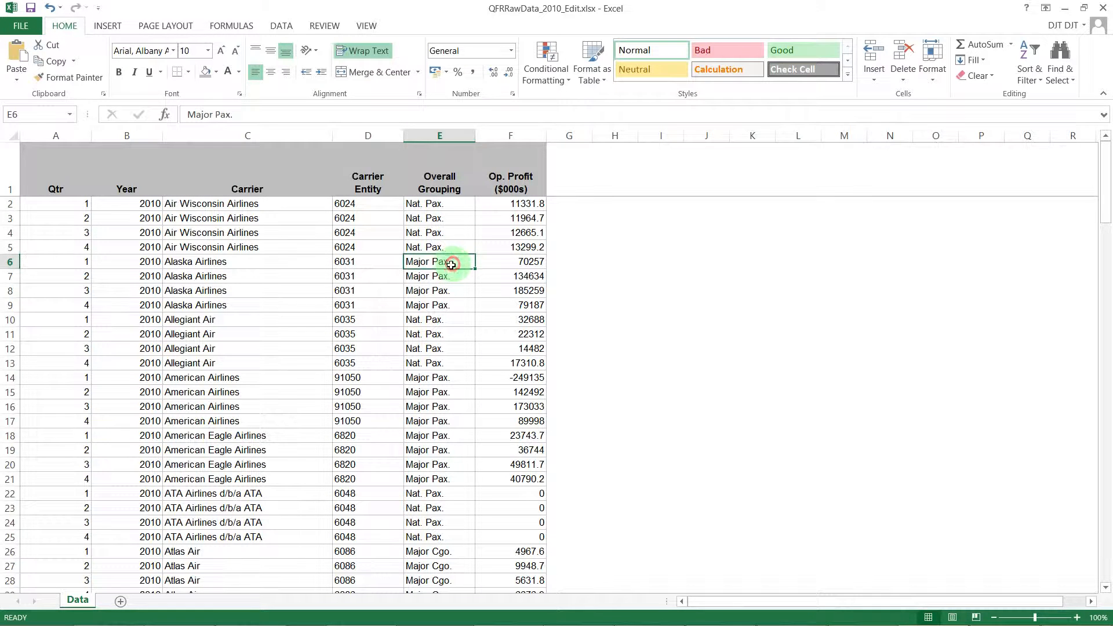
click(453, 551)
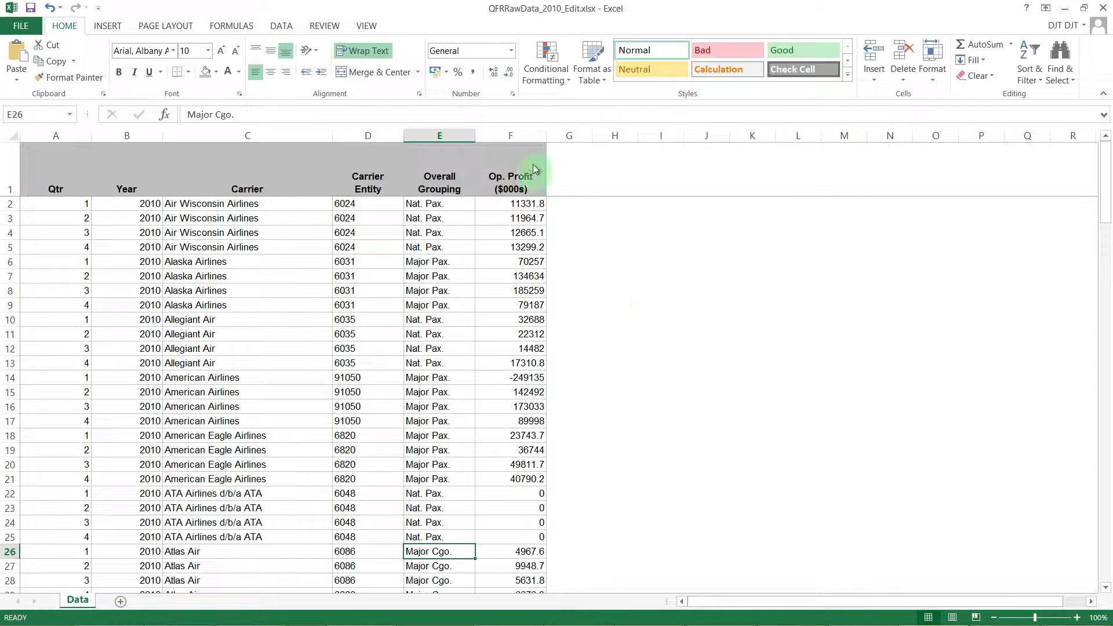
click(511, 136)
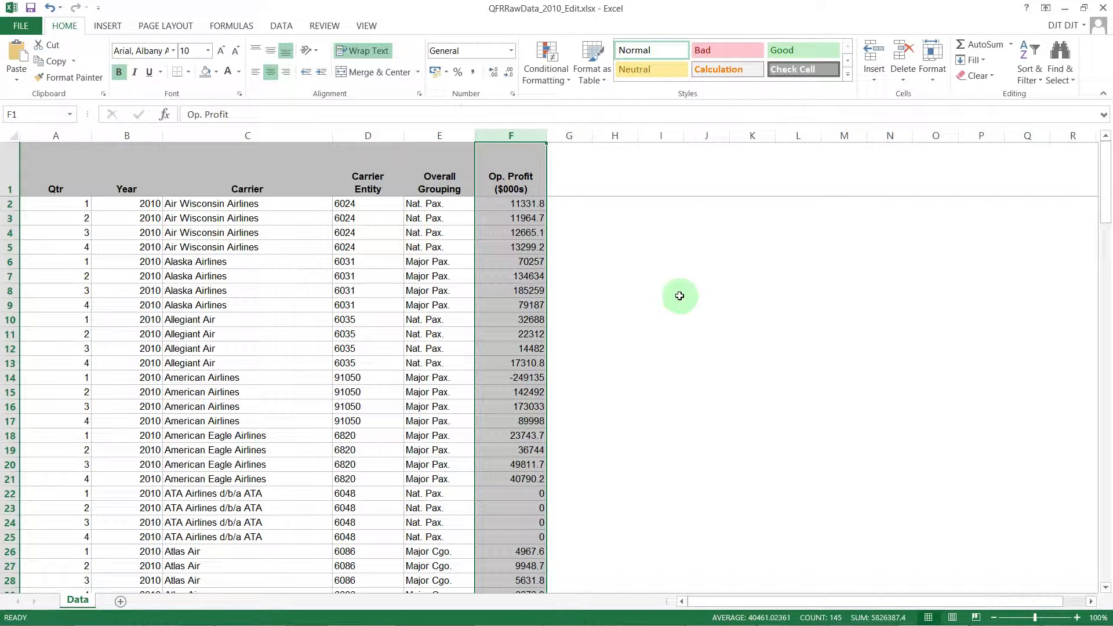
click(588, 207)
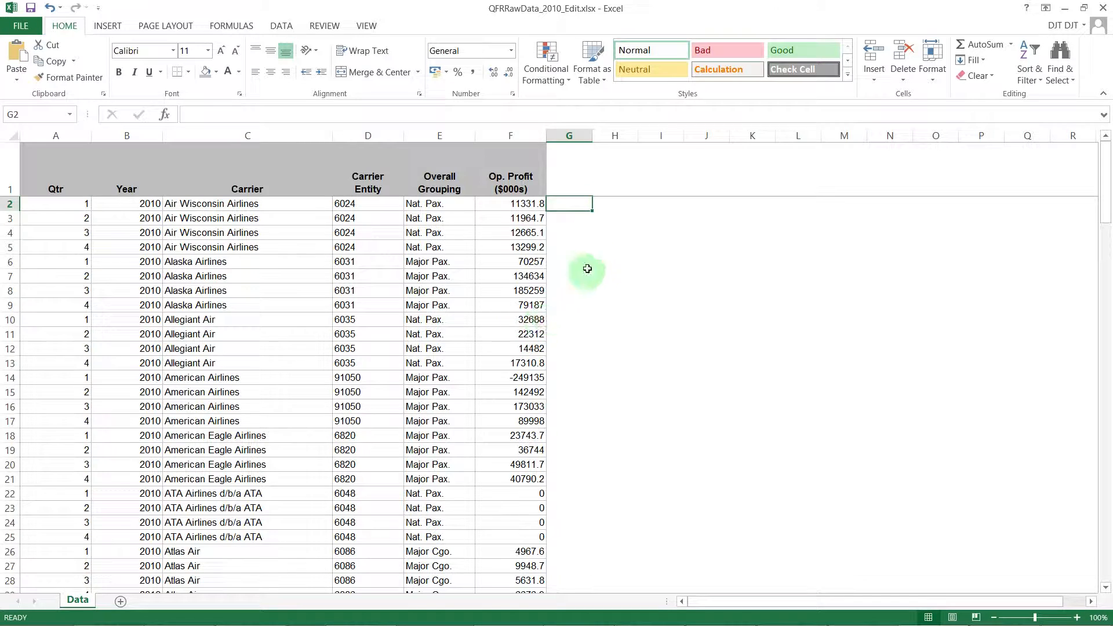
Add a new worksheet and create a PivotTable at its cell A1 from columns A:F of the Data sheet
click(121, 602)
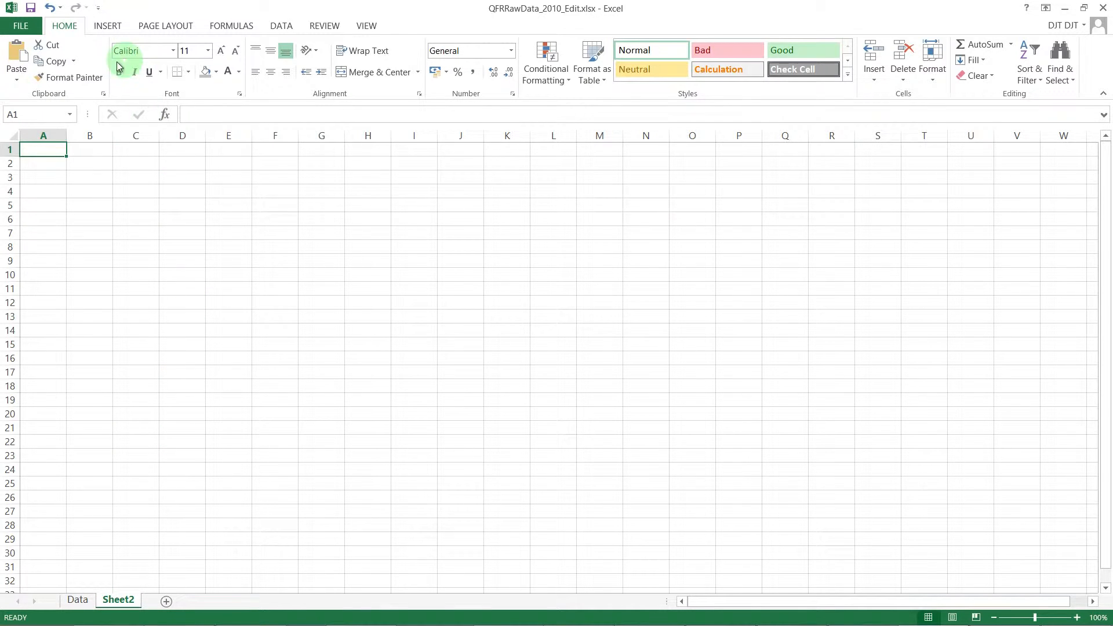
click(109, 27)
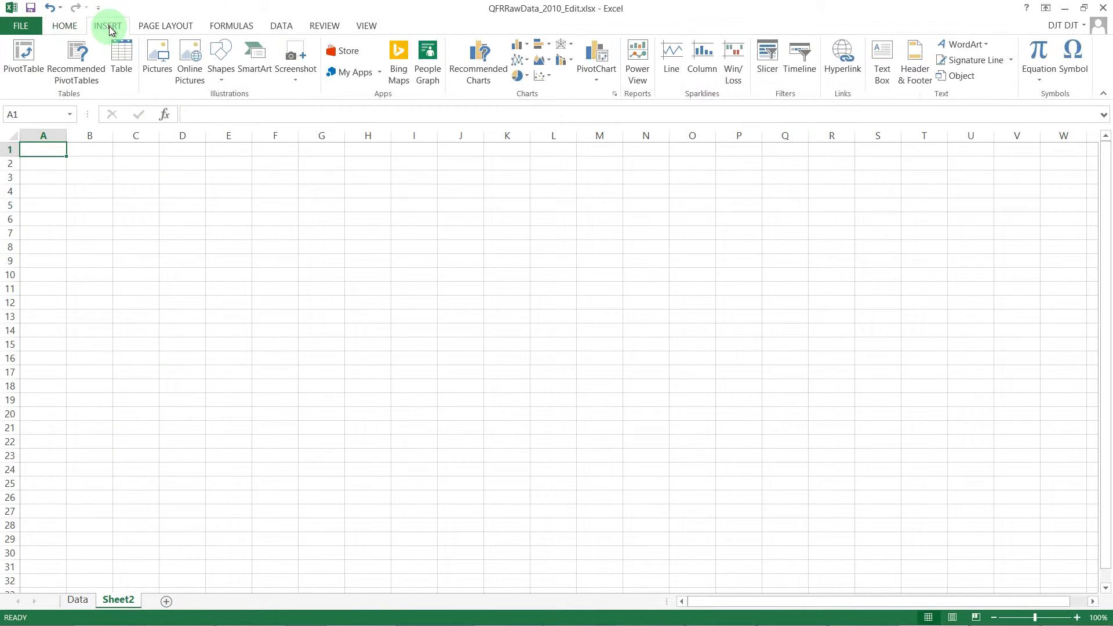
click(17, 67)
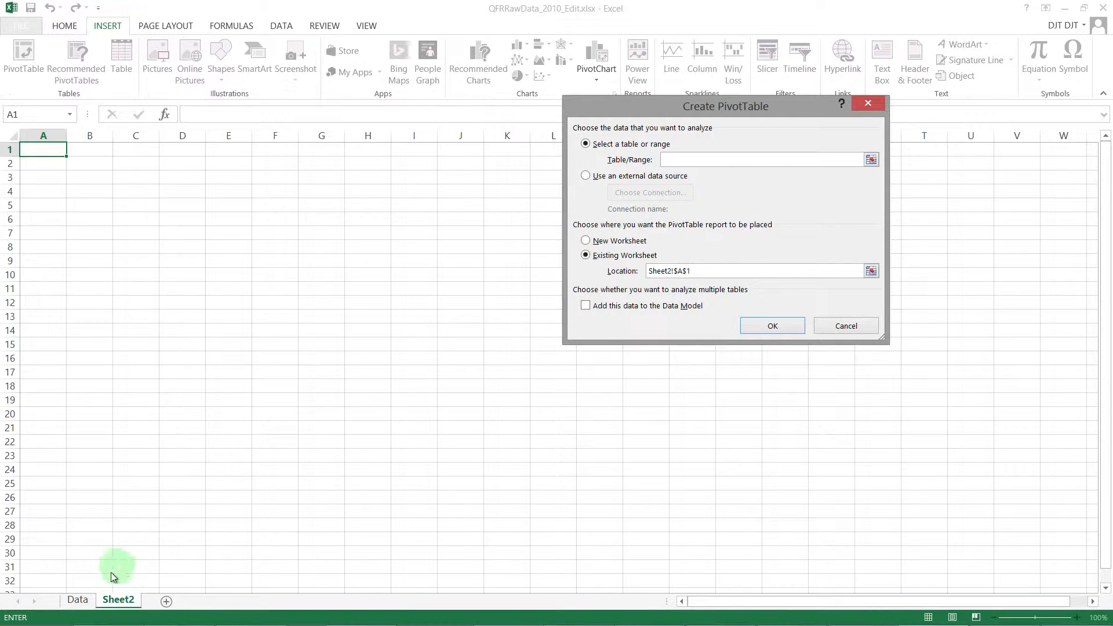
click(85, 606)
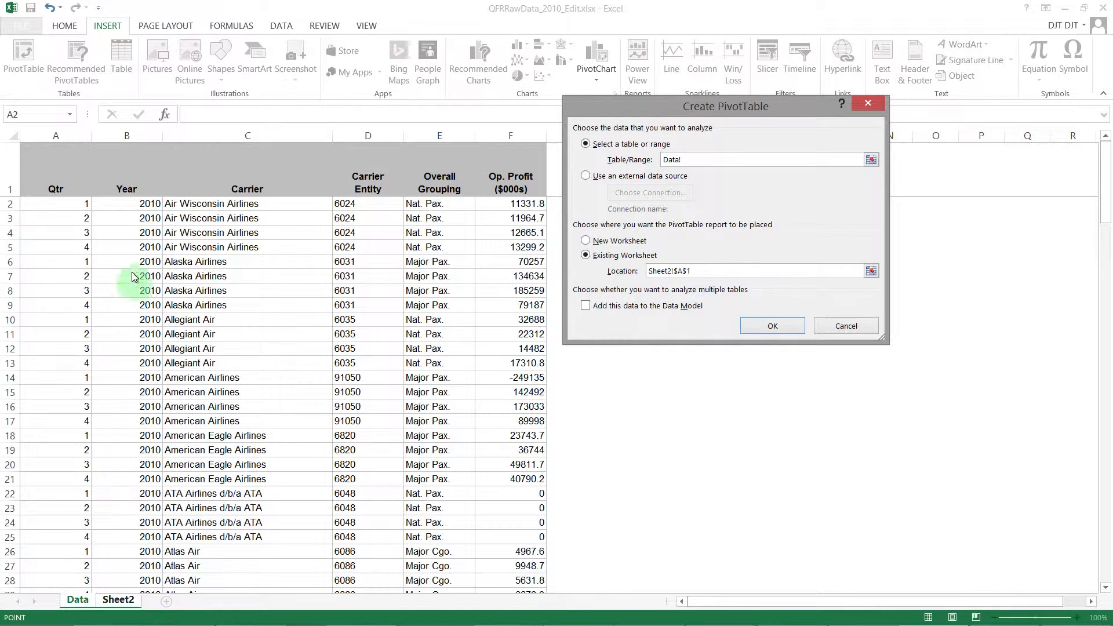
drag(61, 139, 531, 138)
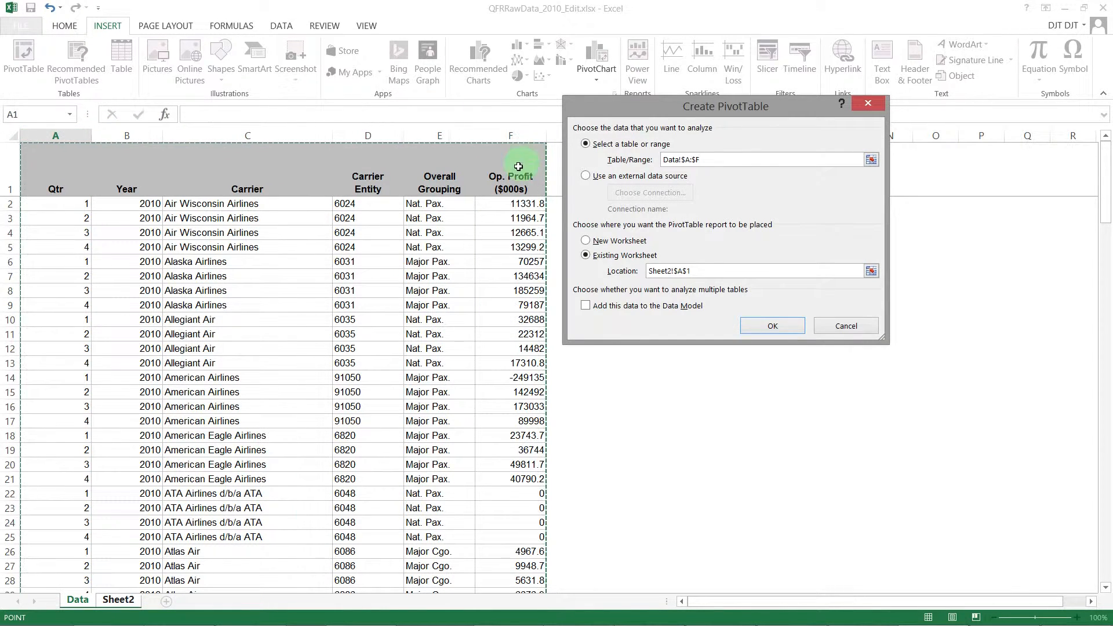
click(774, 326)
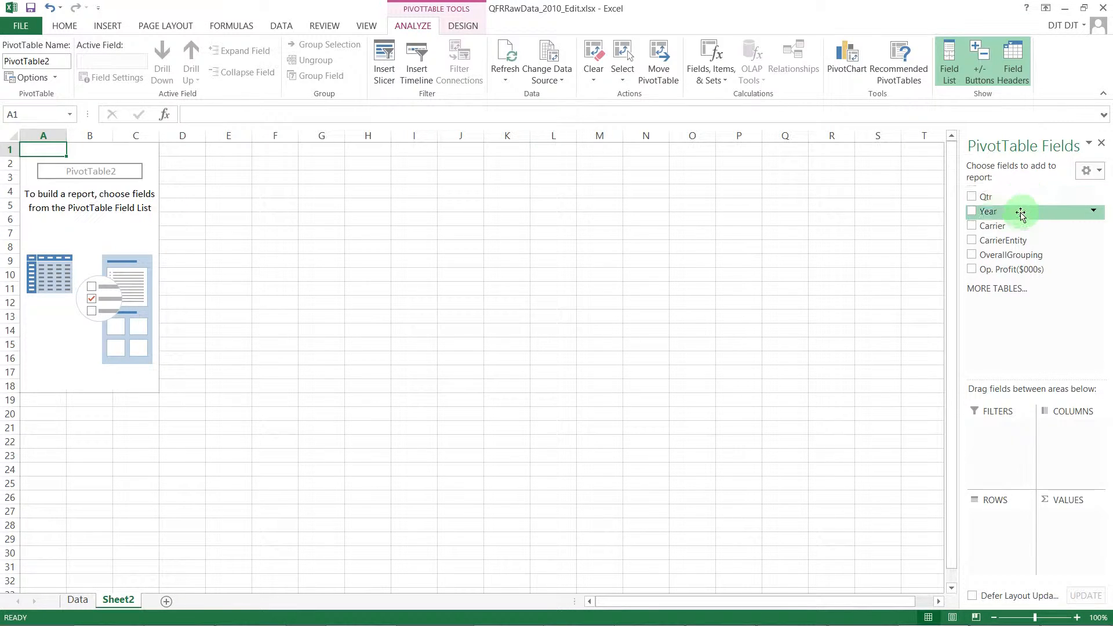
Add the Carrier field to the PivotTable's rows
drag(1011, 226, 996, 519)
drag(1025, 240, 1012, 541)
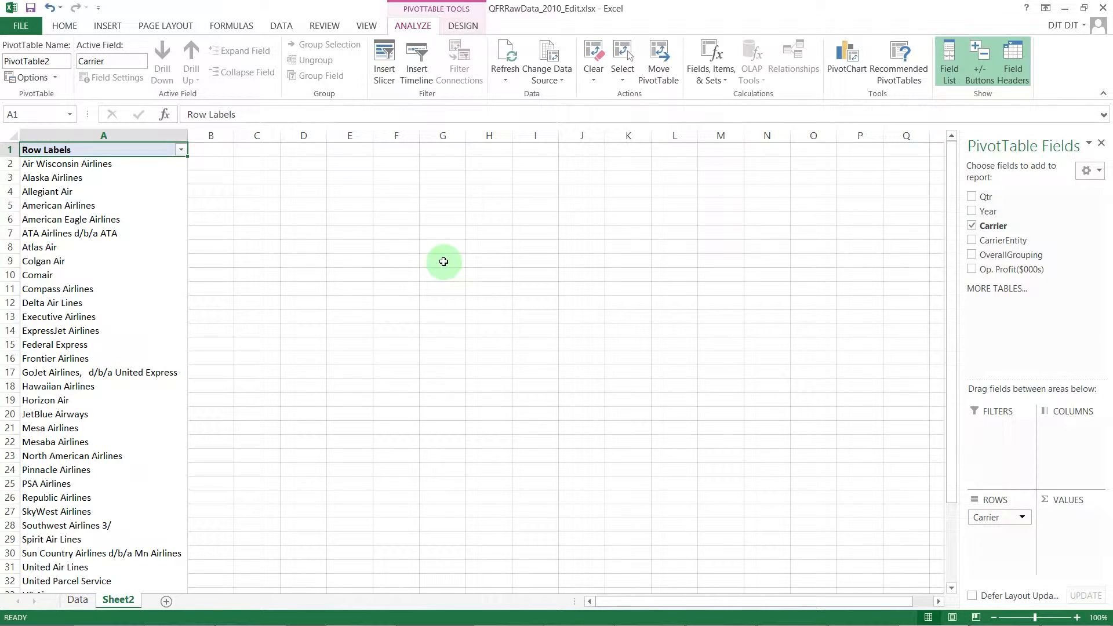
click(102, 136)
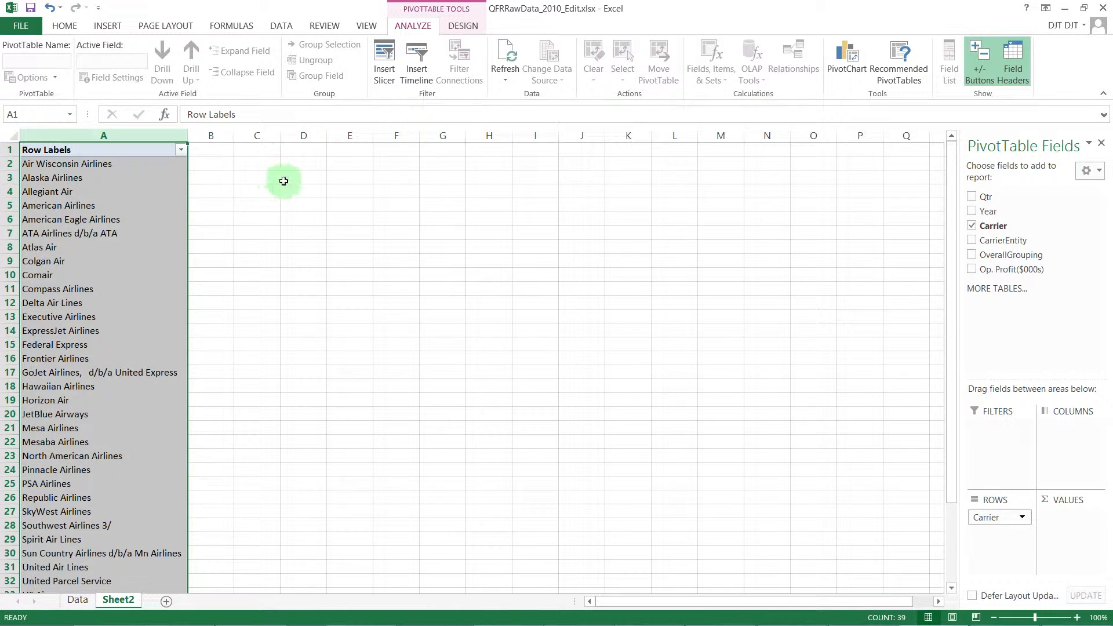
Add Op. Profit($000s) to the PivotTable's values and summarize it by Sum instead of Count
click(307, 190)
click(150, 192)
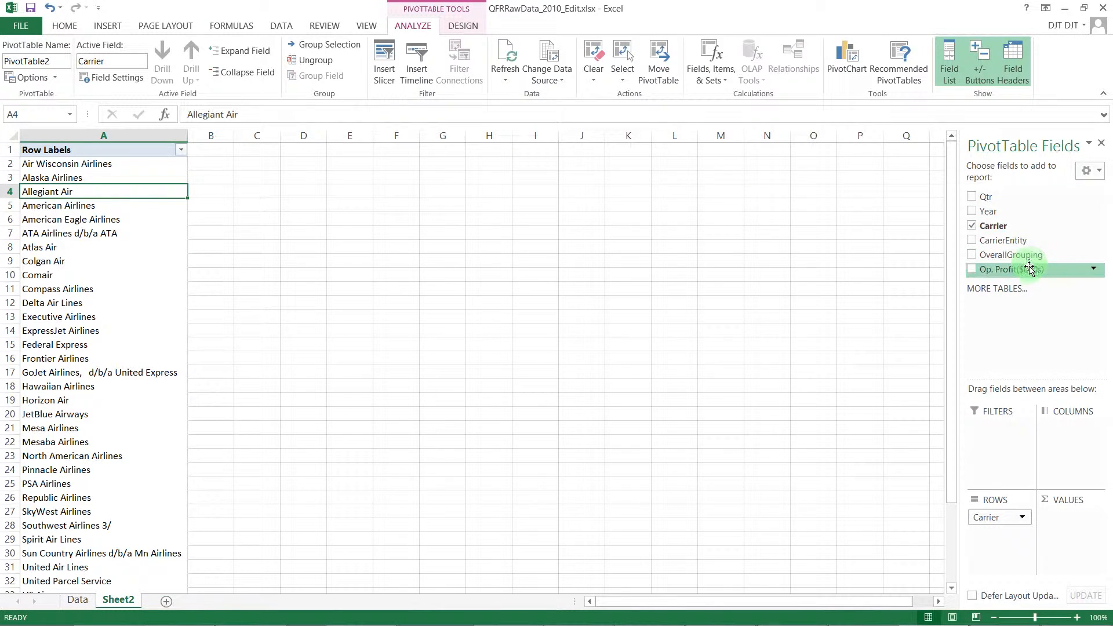
drag(1003, 270, 1062, 526)
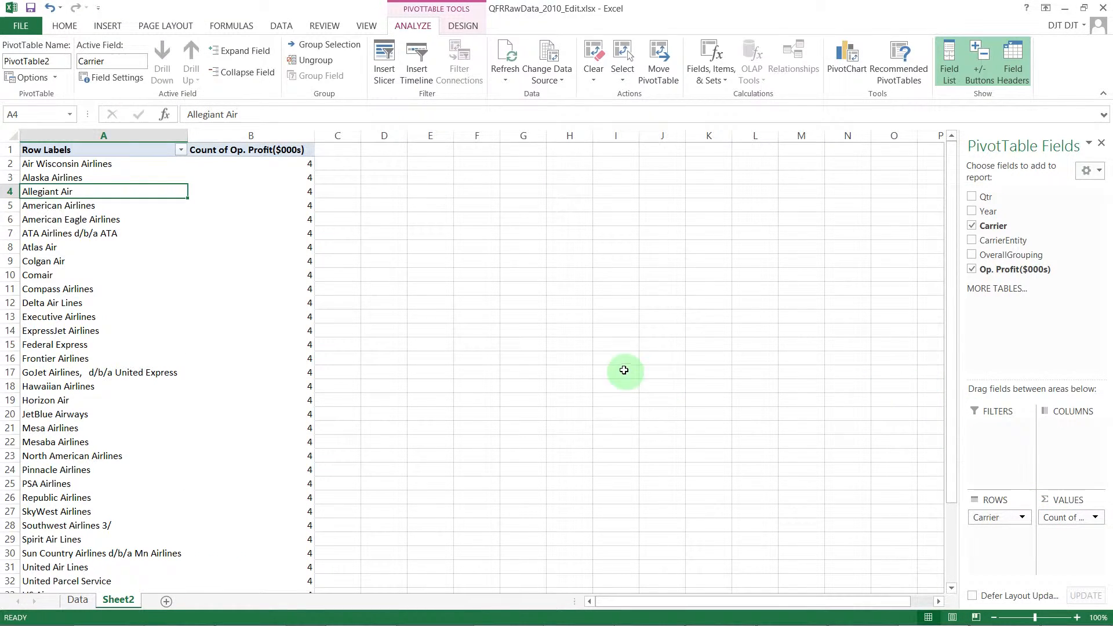
click(1095, 518)
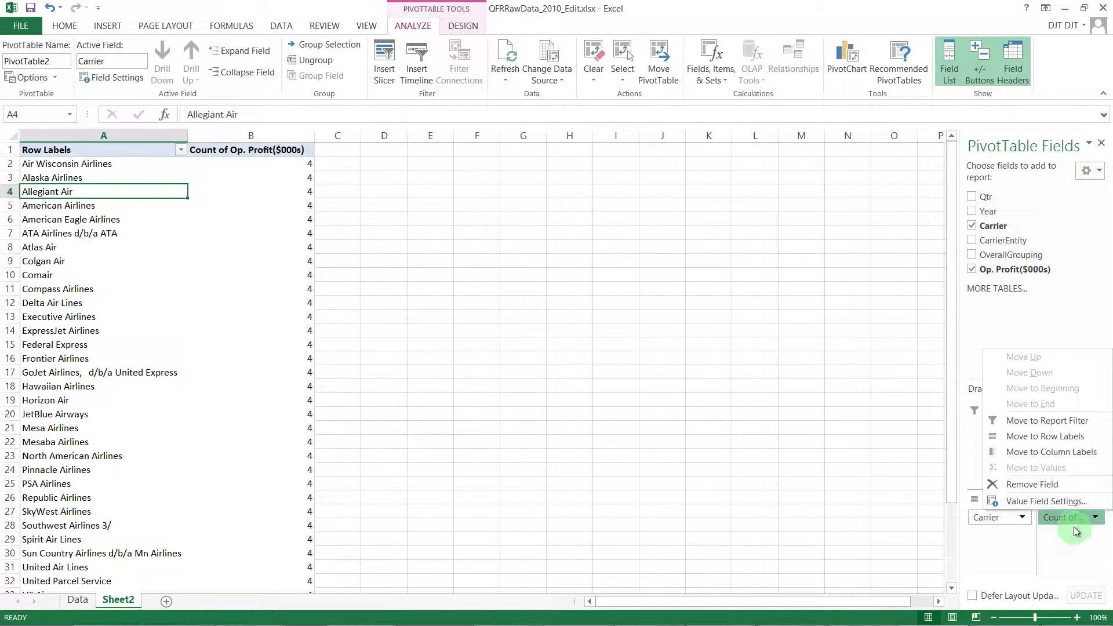
click(1059, 501)
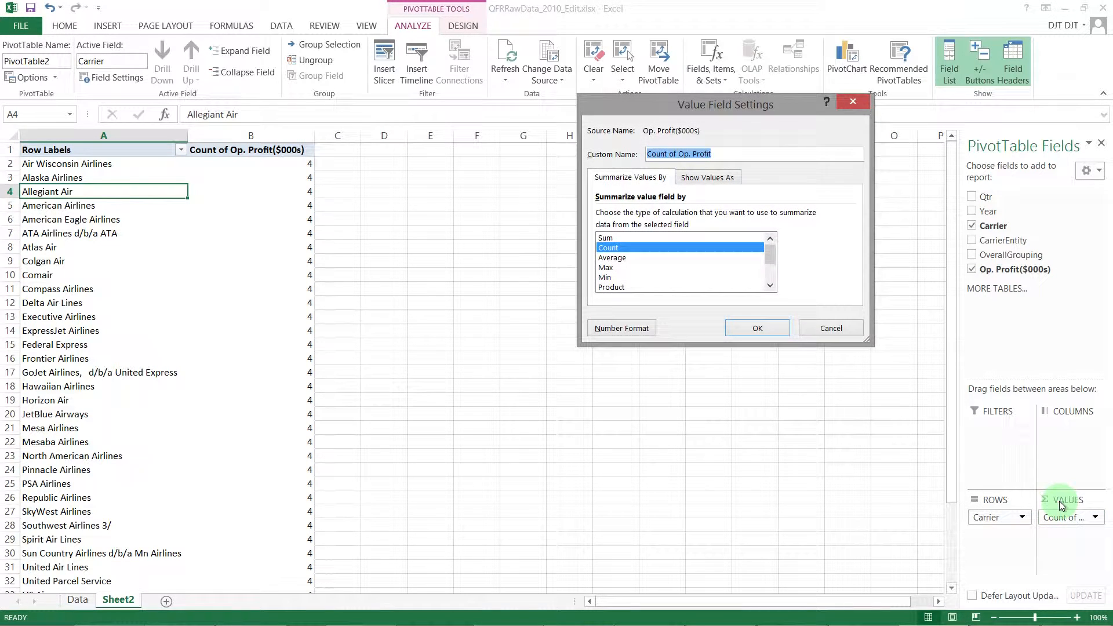
click(628, 237)
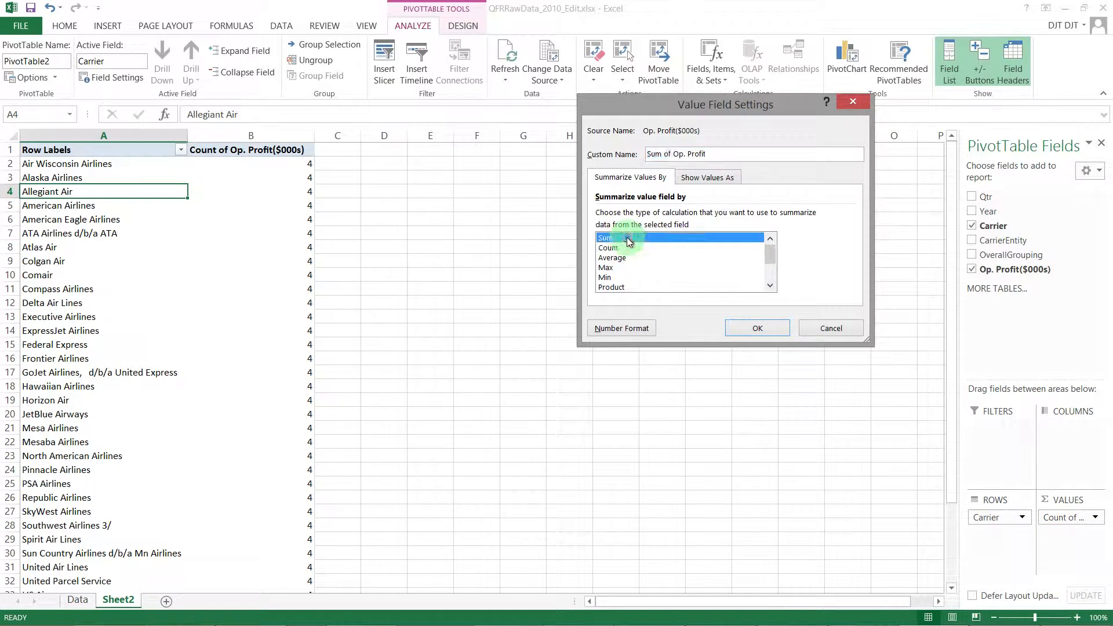
click(762, 329)
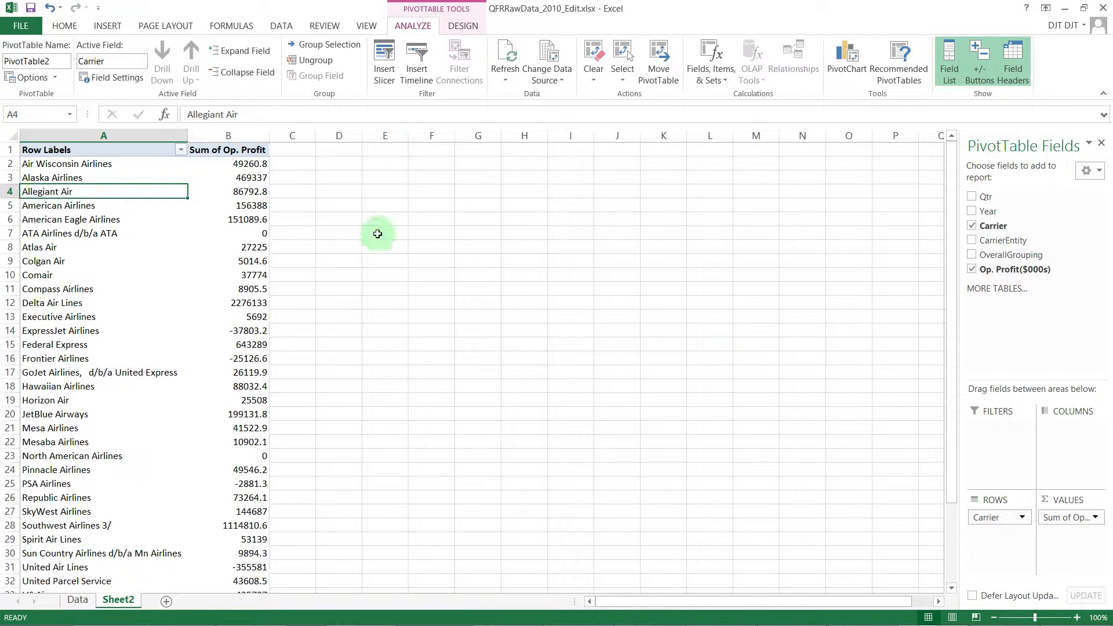
click(231, 145)
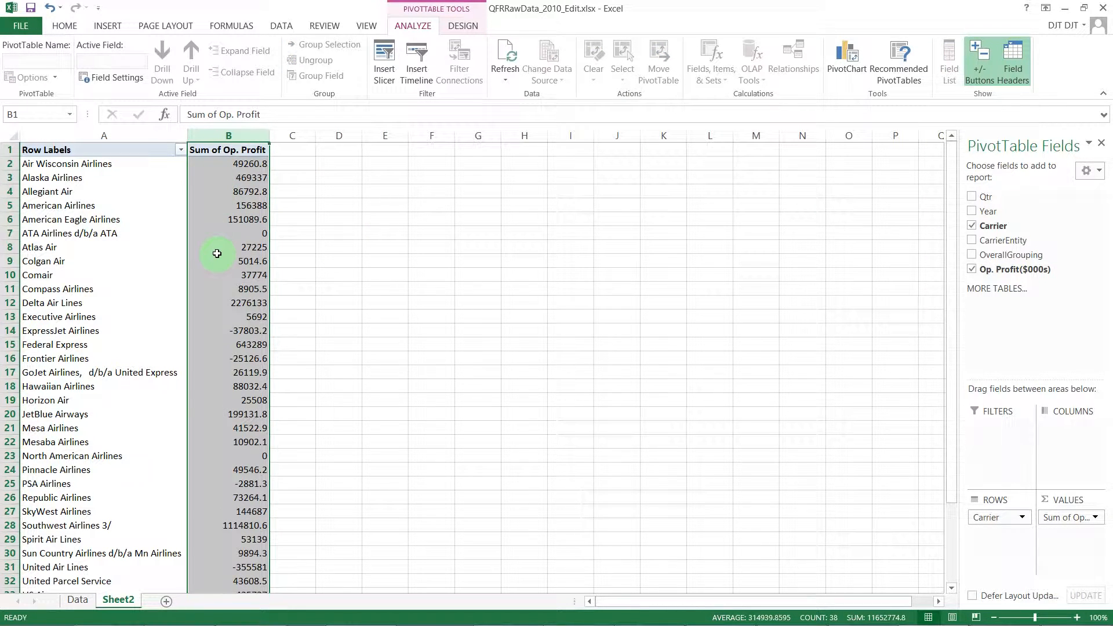
mouse_move(217, 254)
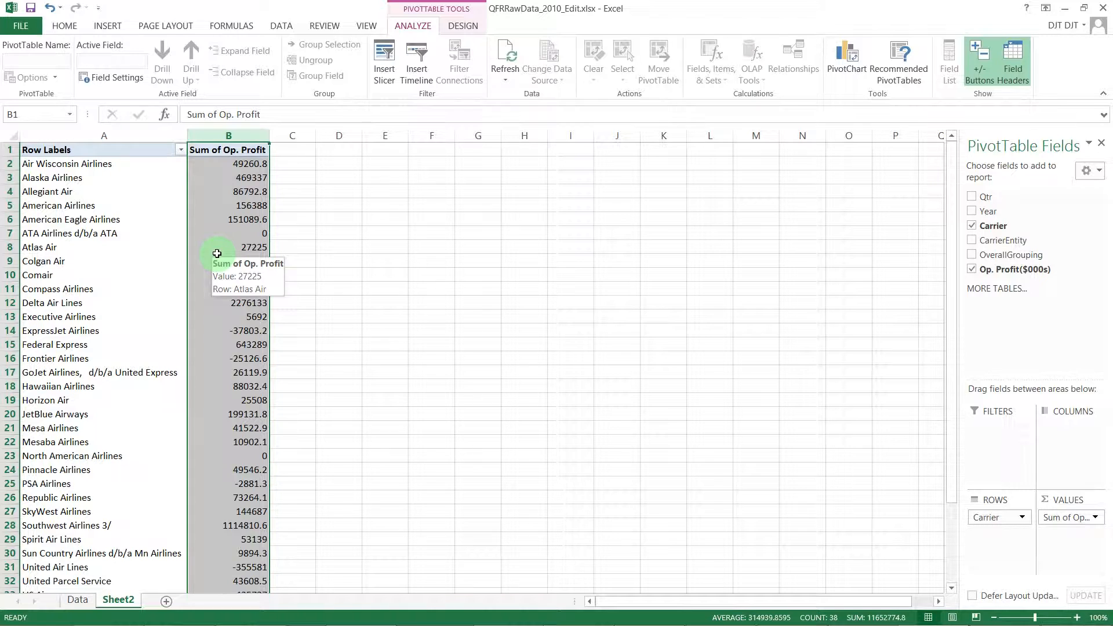
click(287, 153)
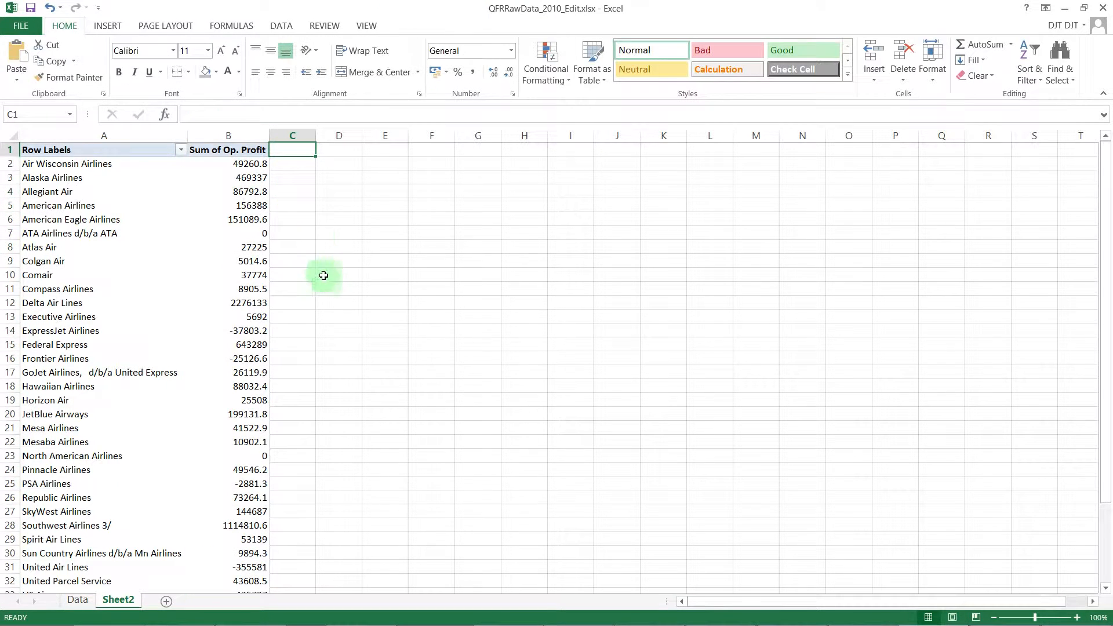
Add the OverallGrouping field to the PivotTable's rows beneath Carrier and review the nested list
click(257, 196)
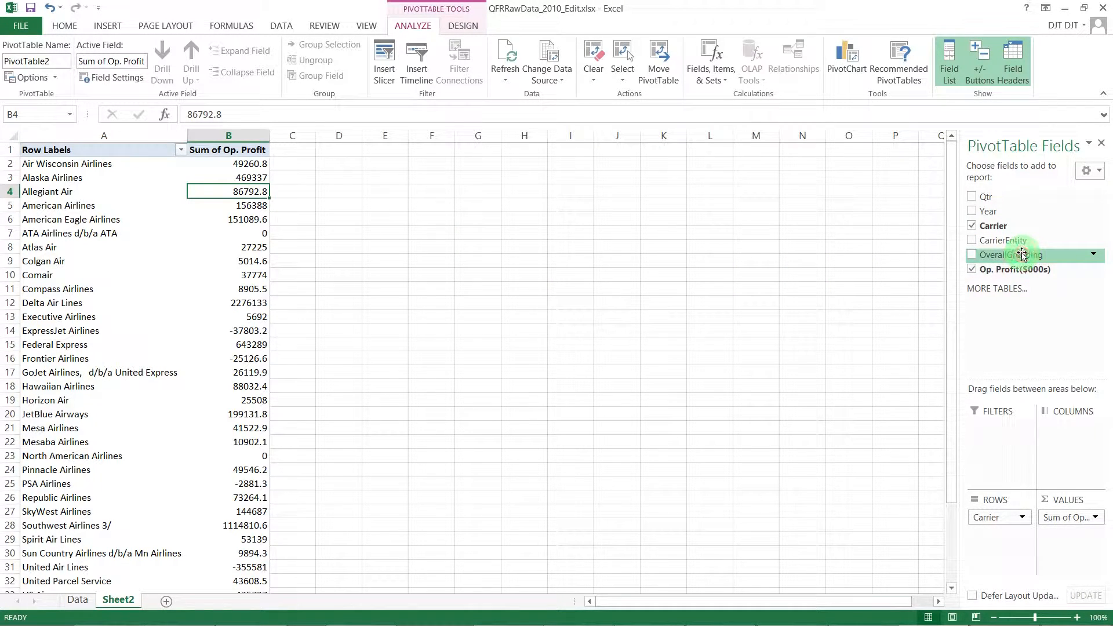
drag(1021, 256, 1014, 540)
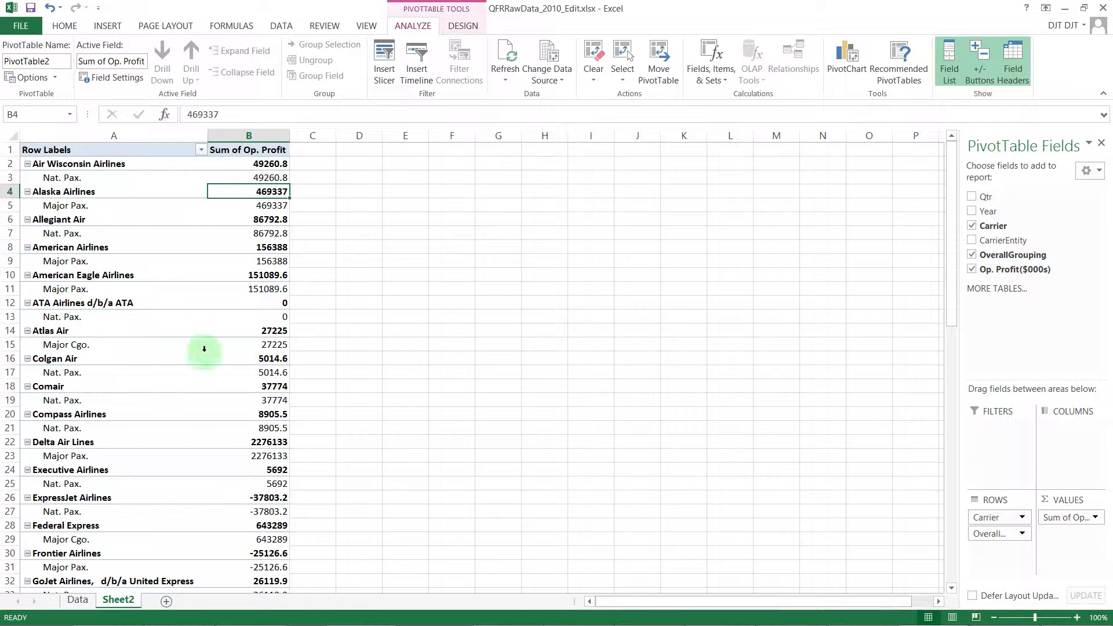
scroll(148, 310, down, 3)
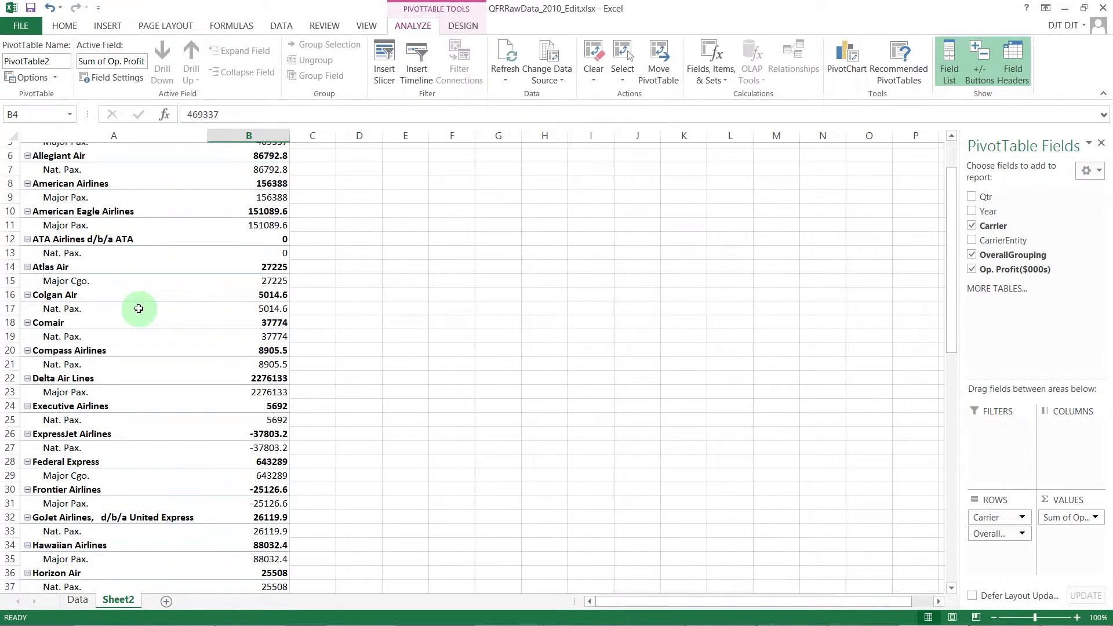
scroll(139, 305, down, 8)
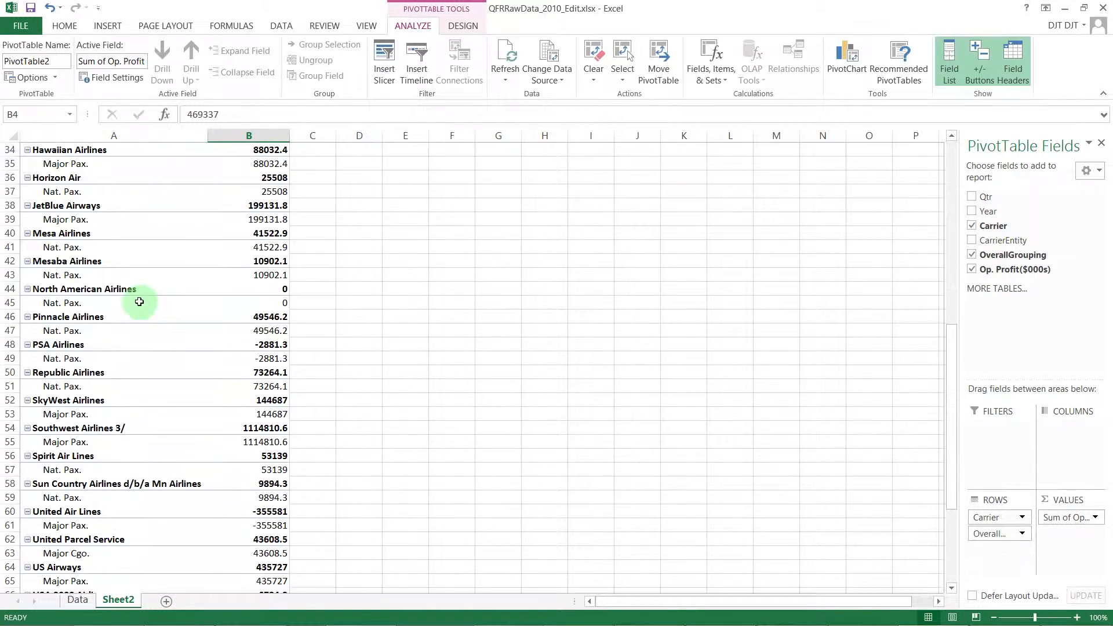
scroll(141, 295, down, 4)
scroll(147, 292, up, 12)
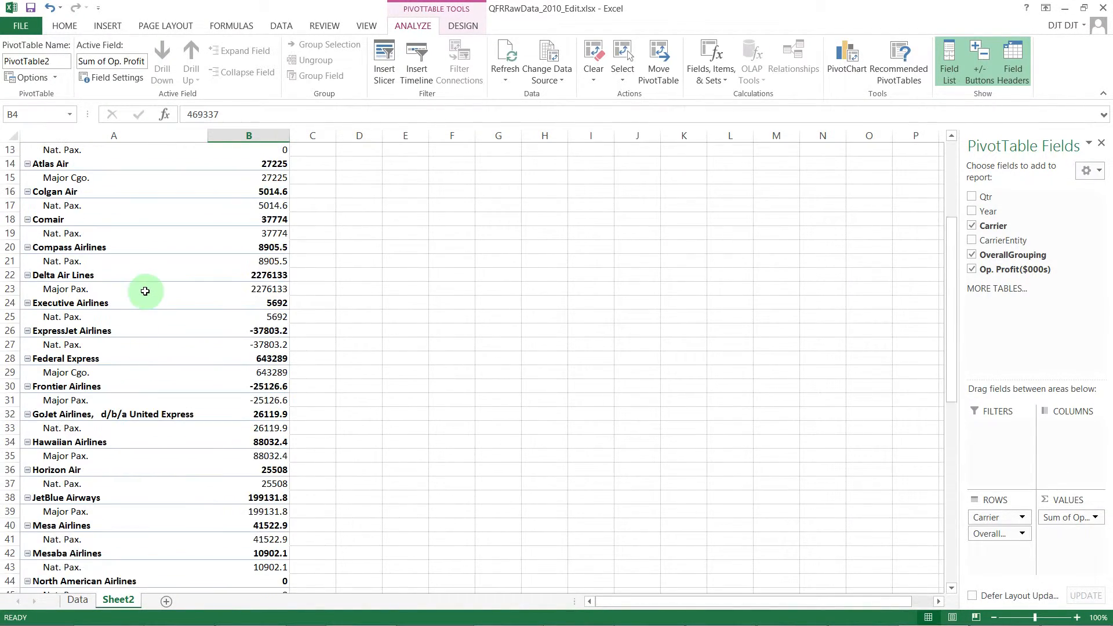
scroll(147, 293, up, 3)
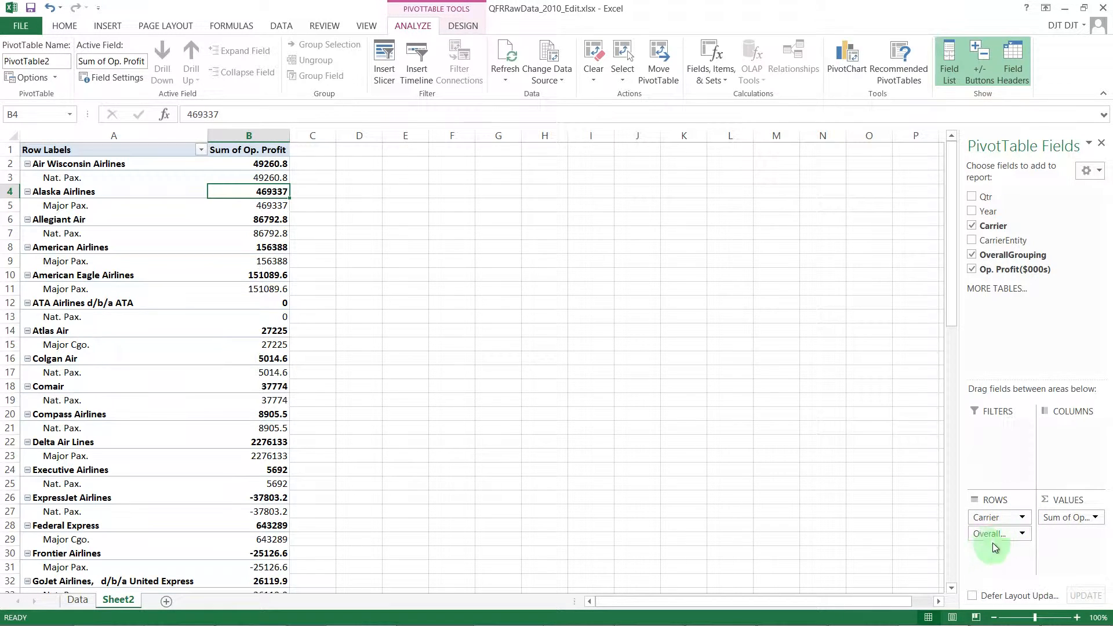
Move OverallGrouping from the rows to the columns and review the grand totals per grouping
drag(990, 540, 1071, 432)
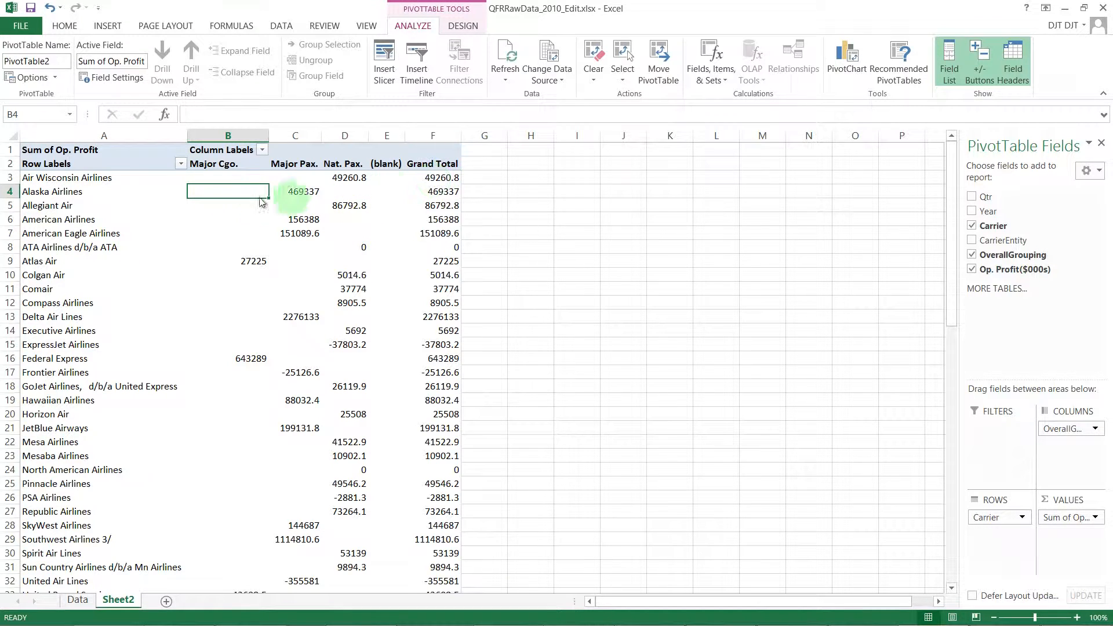
scroll(267, 198, down, 5)
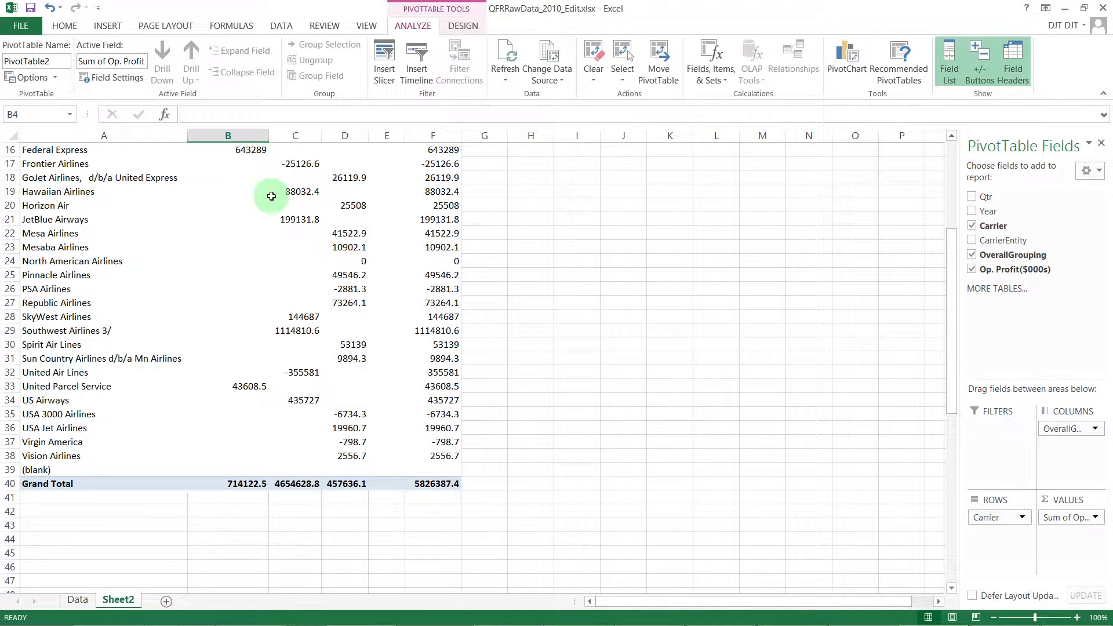
scroll(266, 261, up, 5)
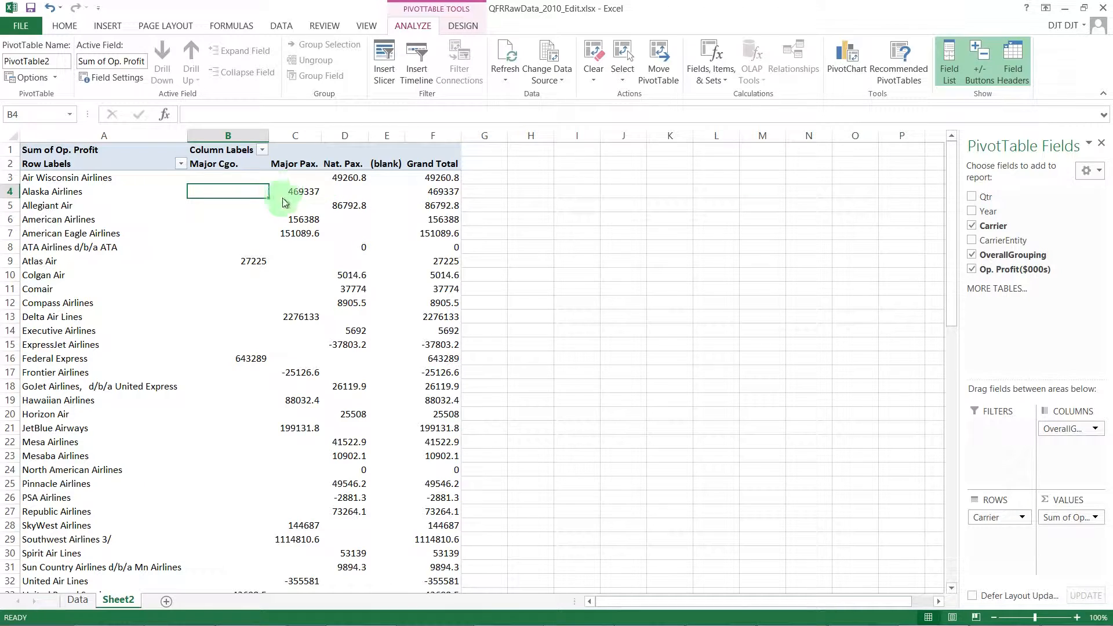
scroll(307, 226, down, 6)
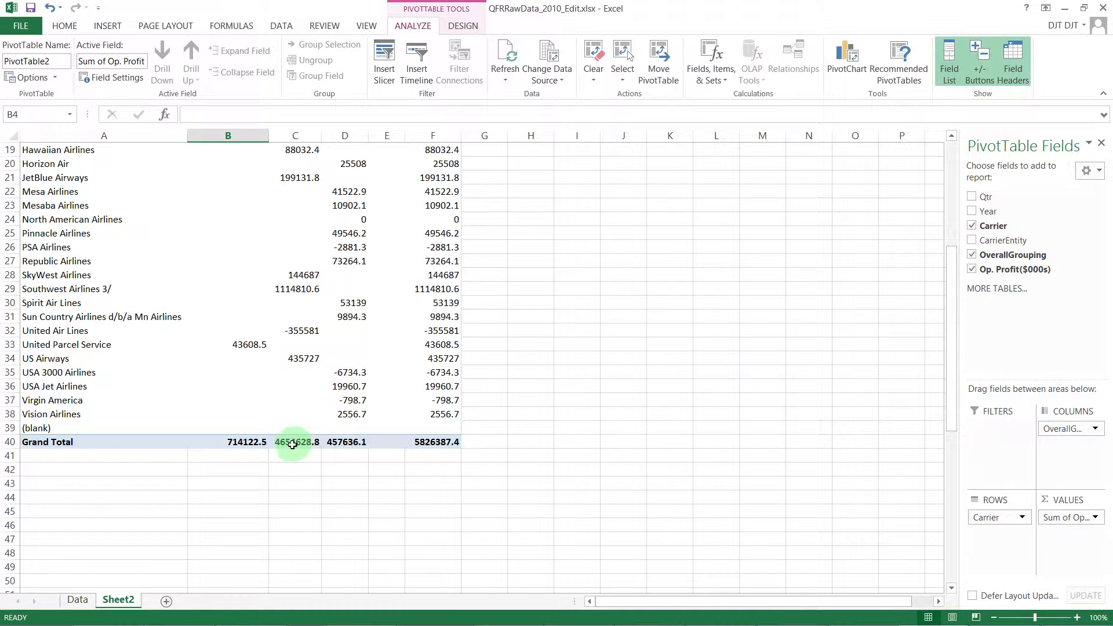
Examine the Major Pax. grand total, the Delta Air Lines value, and the blank column and row in the PivotTable
click(293, 445)
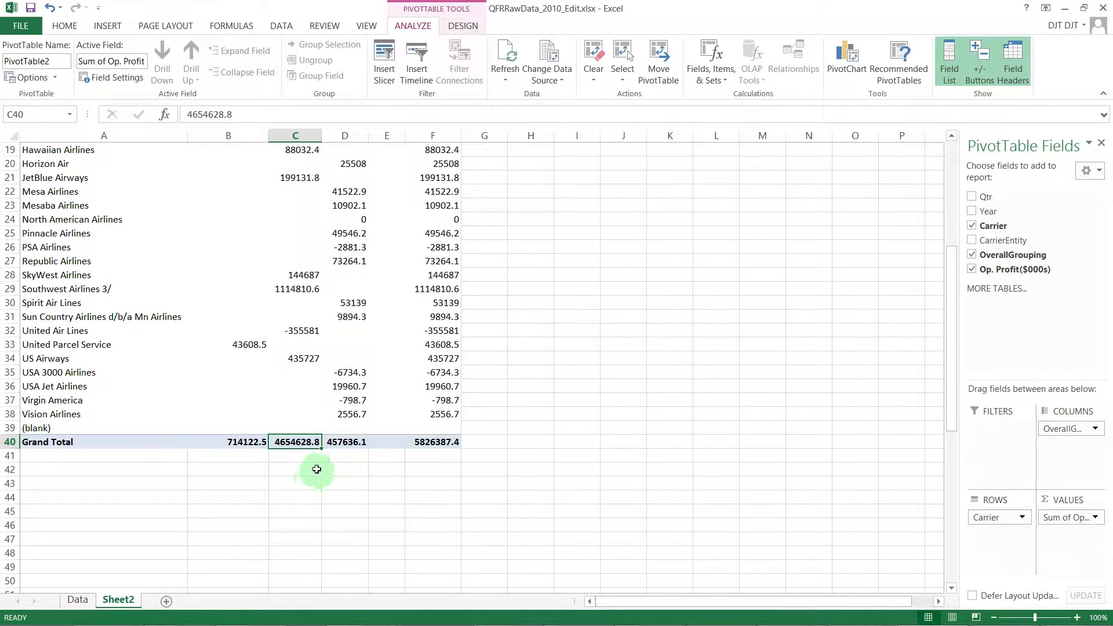
scroll(316, 469, up, 6)
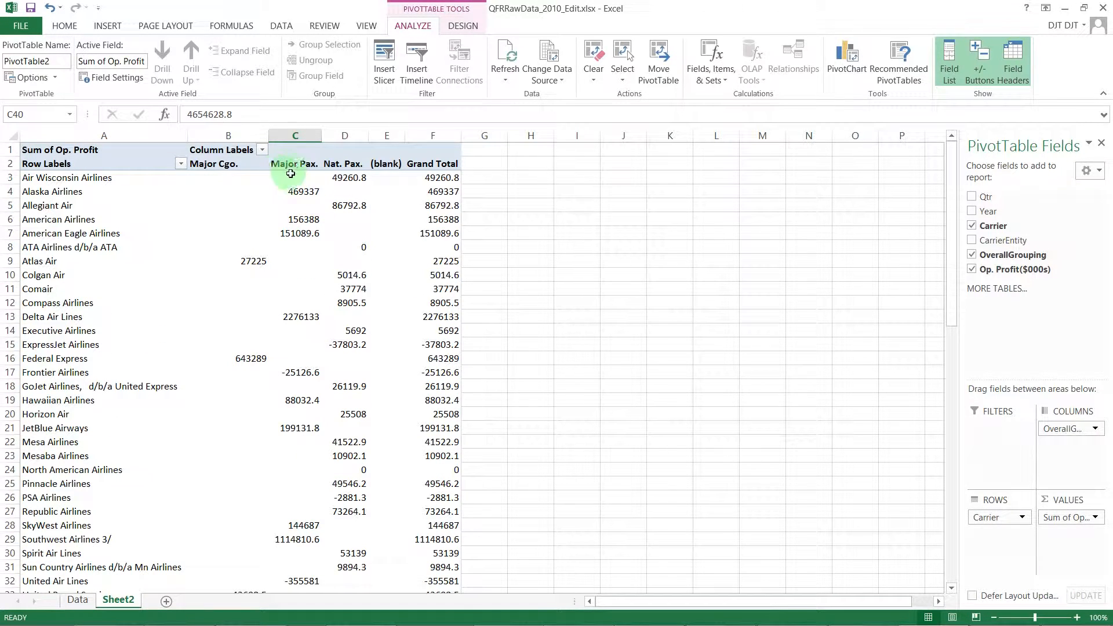
click(295, 317)
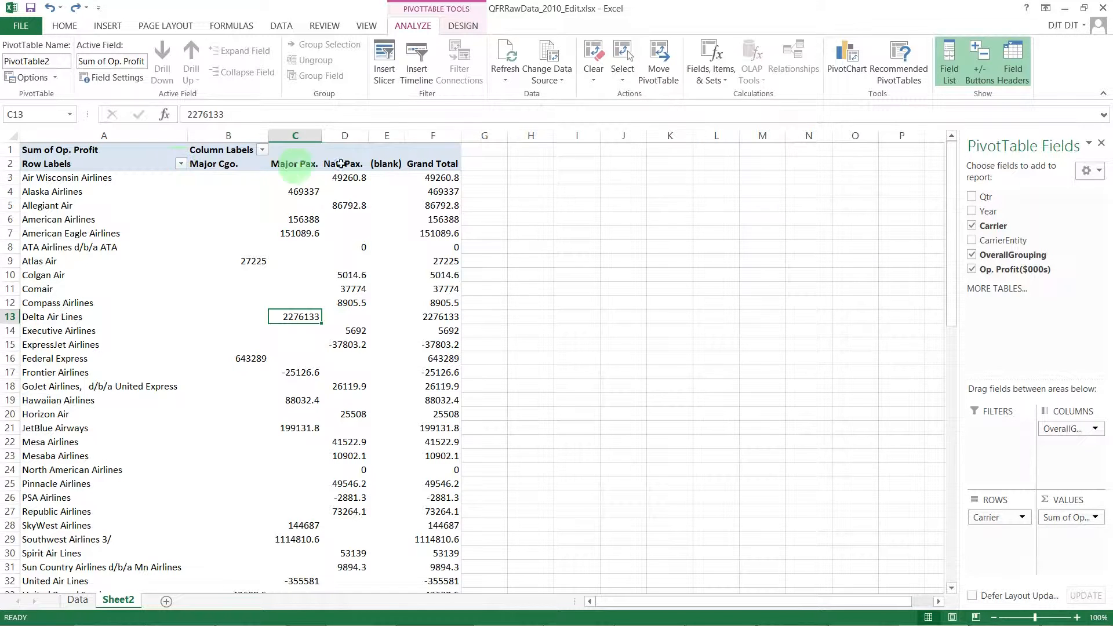
click(386, 158)
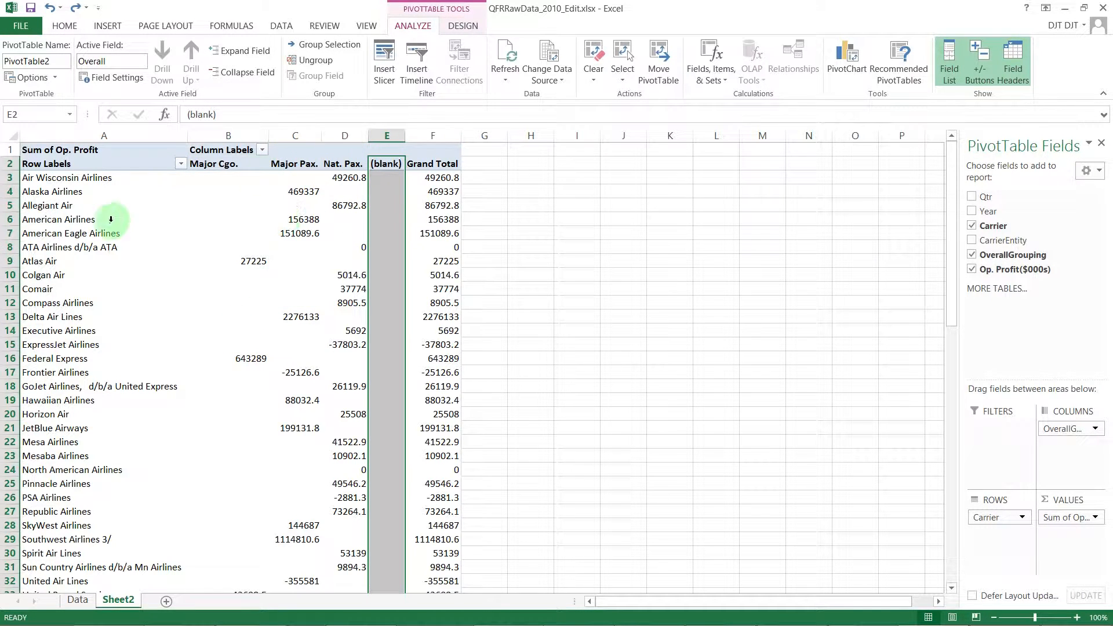
scroll(146, 251, down, 3)
scroll(145, 251, down, 2)
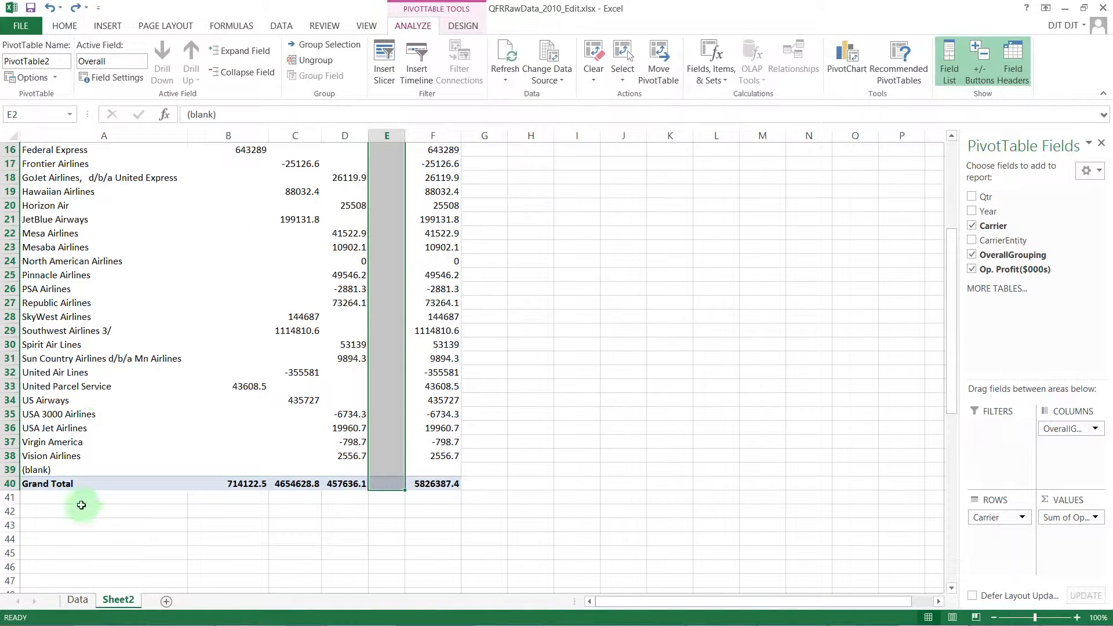
scroll(110, 377, up, 5)
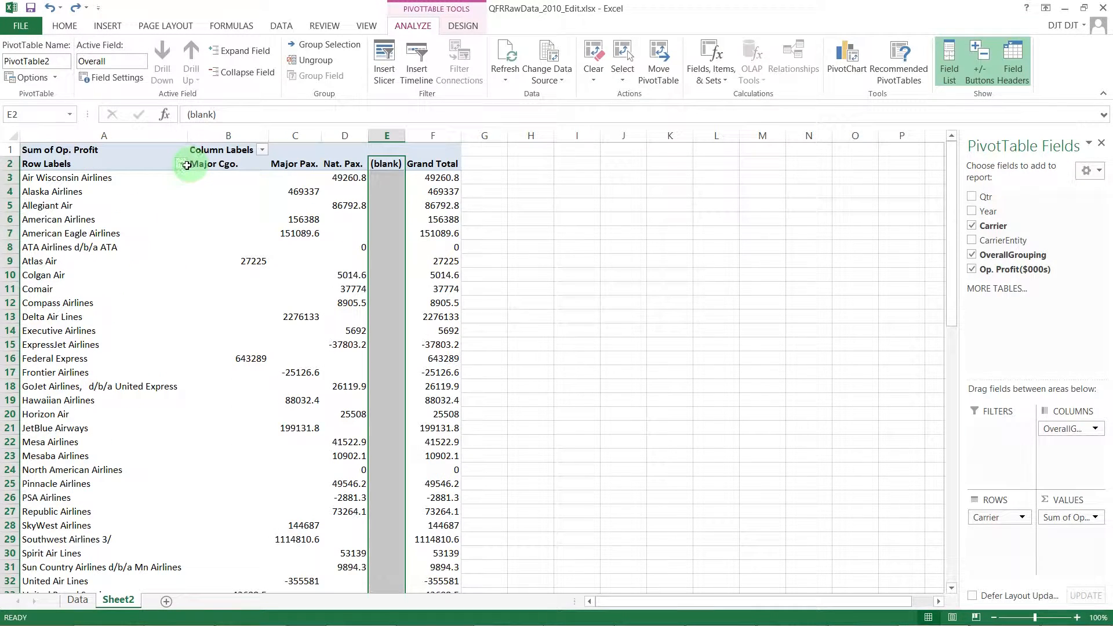
Filter the Carrier row labels to exclude the (blank) item
click(182, 164)
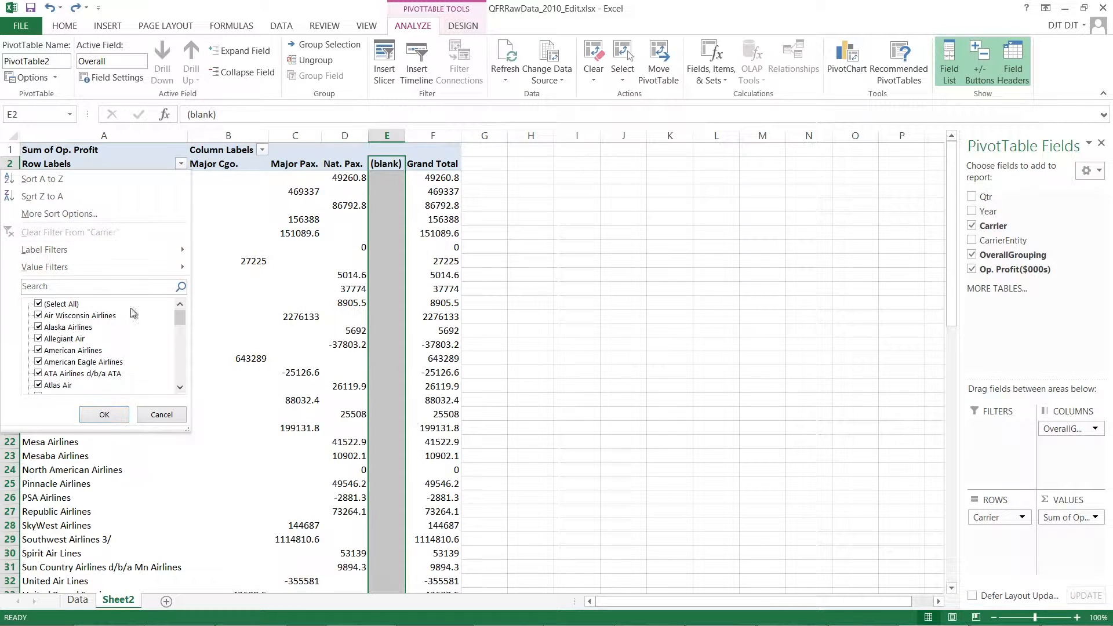
click(181, 165)
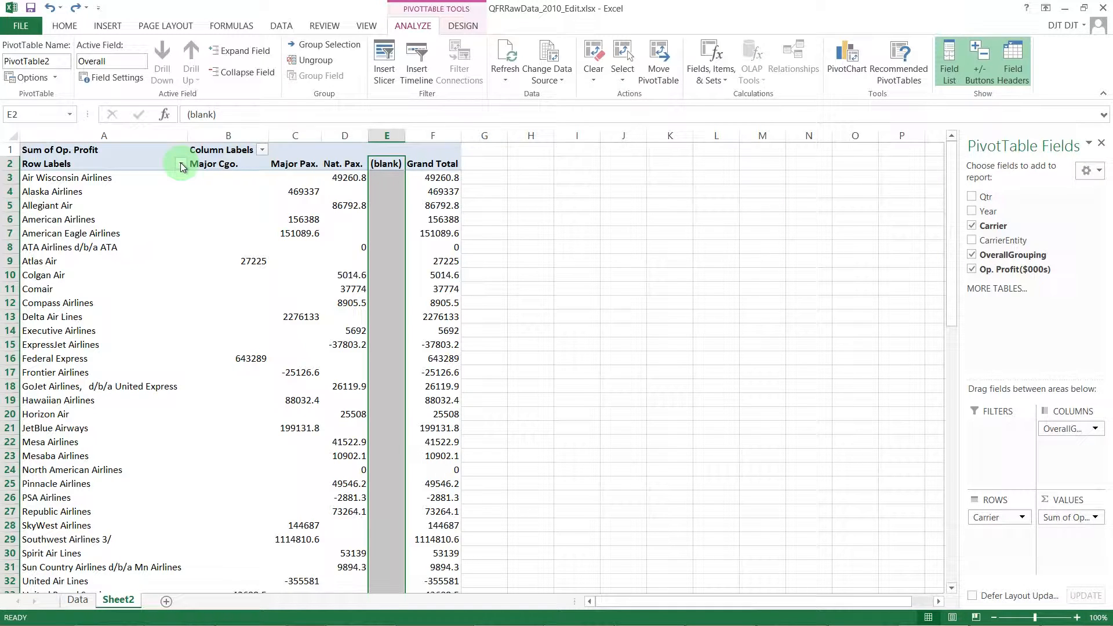
click(181, 165)
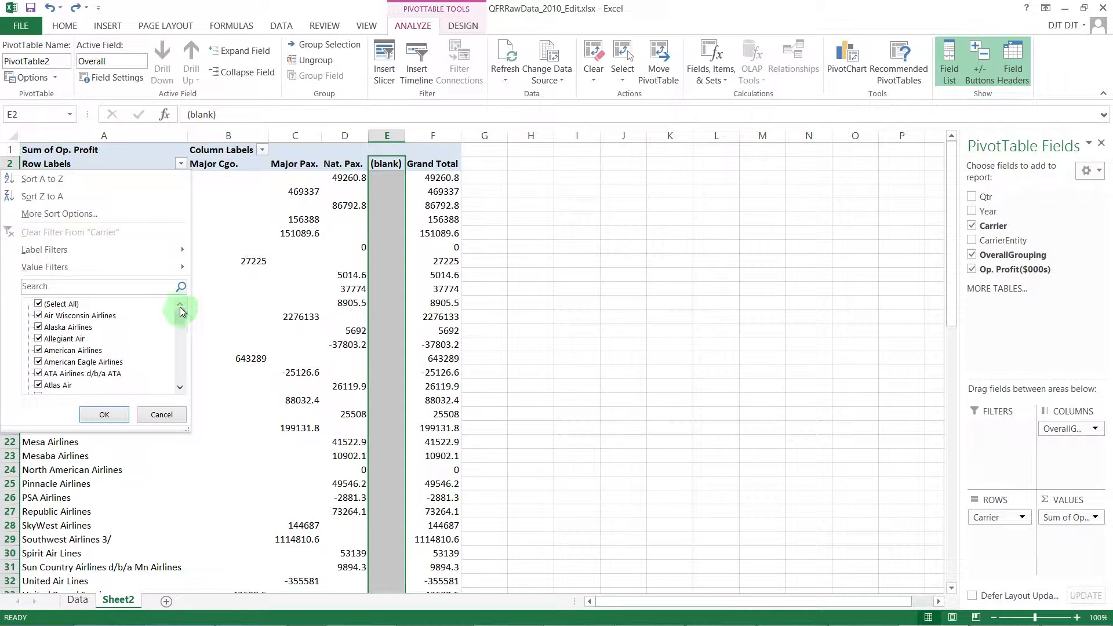
drag(176, 315, 173, 382)
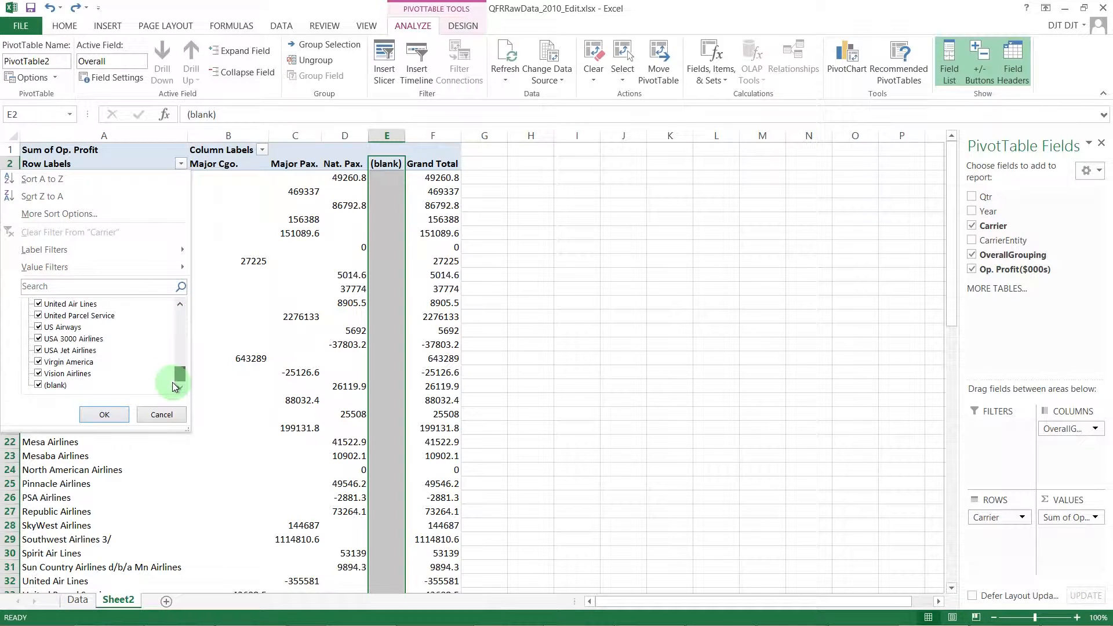
click(106, 414)
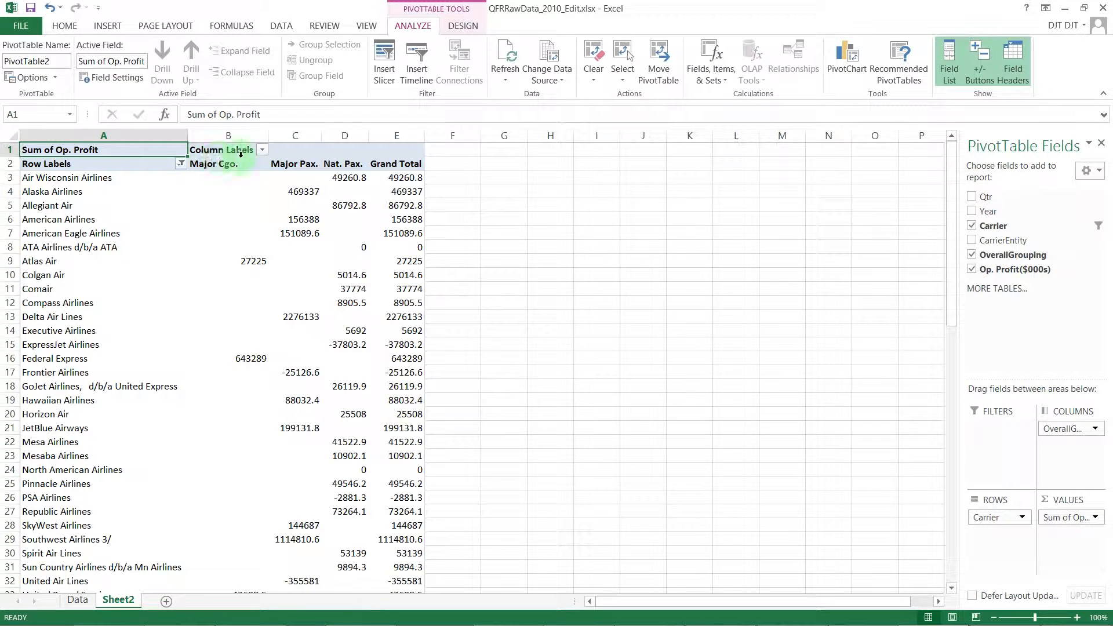
Inspect the filter items for the OverallGrouping column labels without applying any change
click(262, 150)
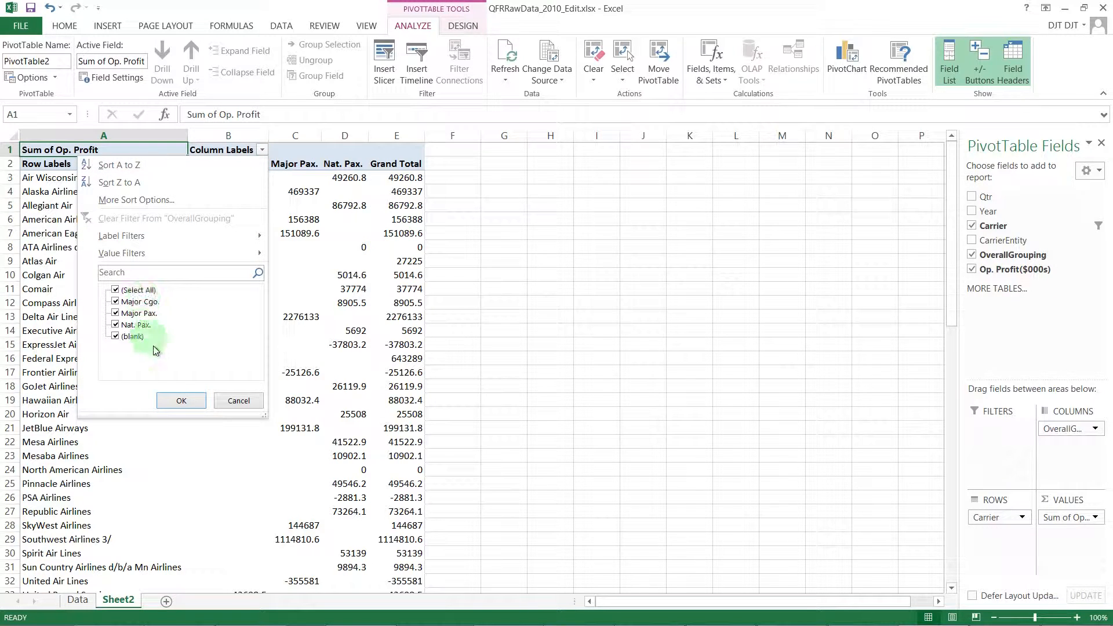
click(242, 403)
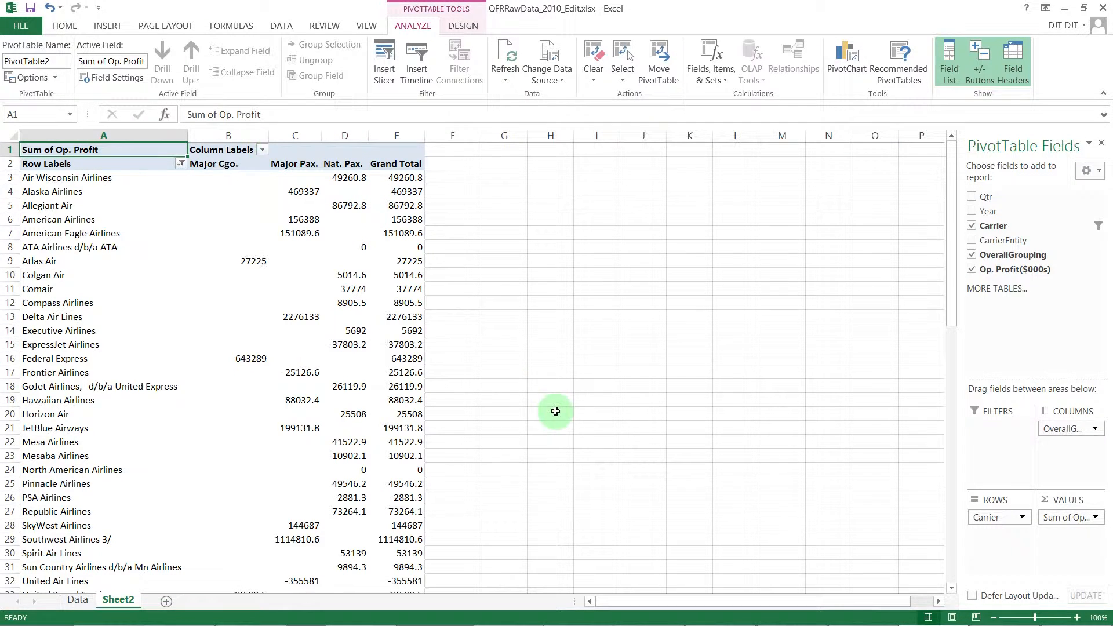
click(262, 150)
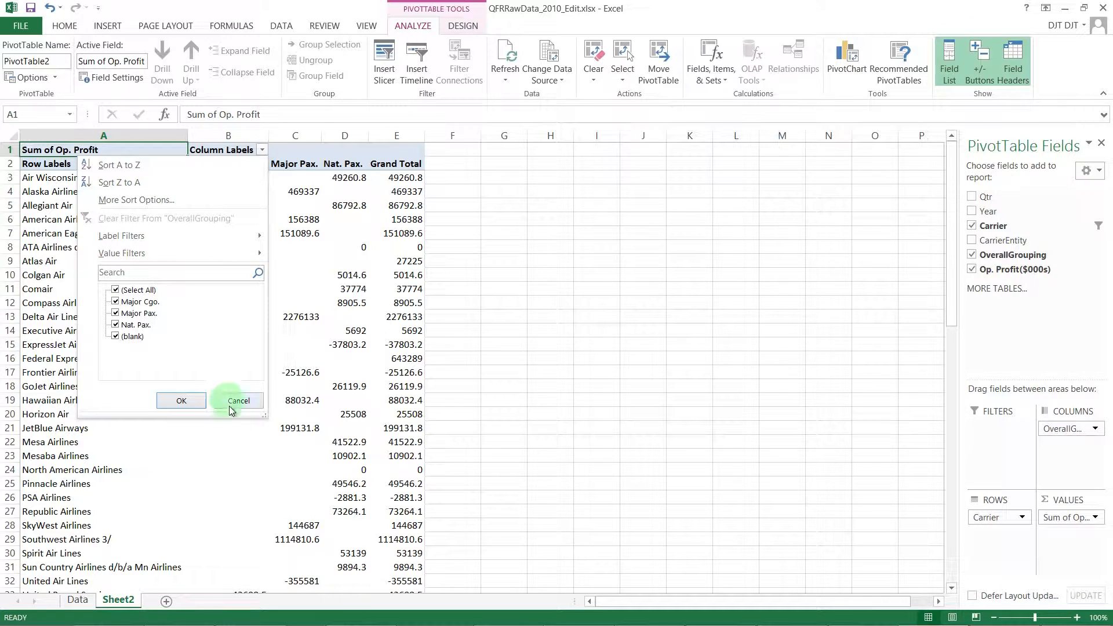
click(247, 407)
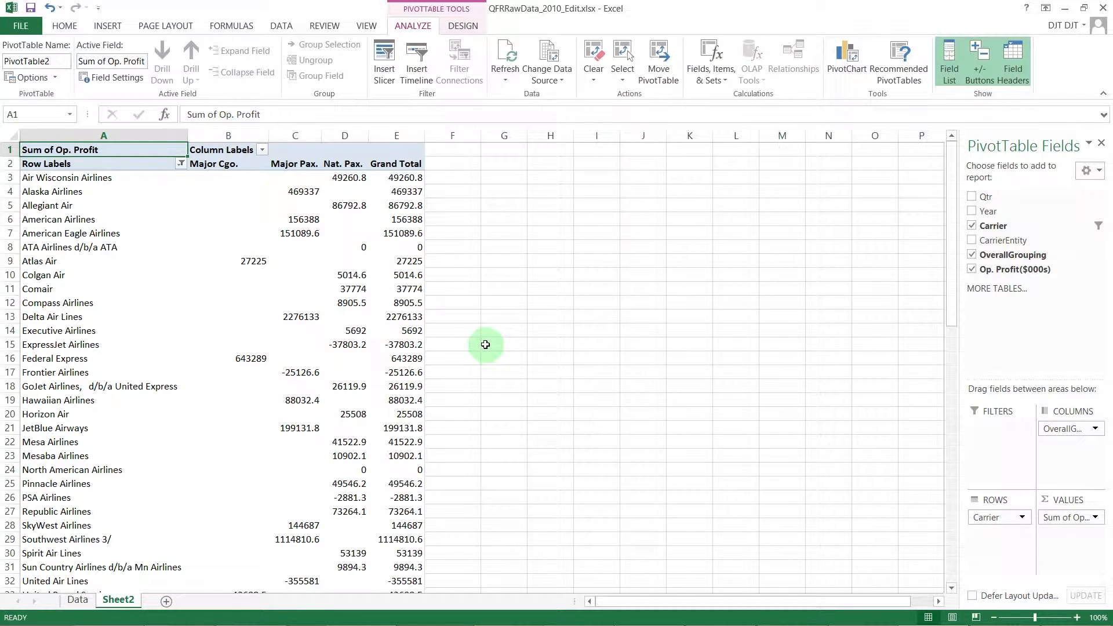
Apply the Comma Style number format to all PivotTable values, including the grand totals
drag(203, 180, 408, 567)
scroll(355, 191, up, 3)
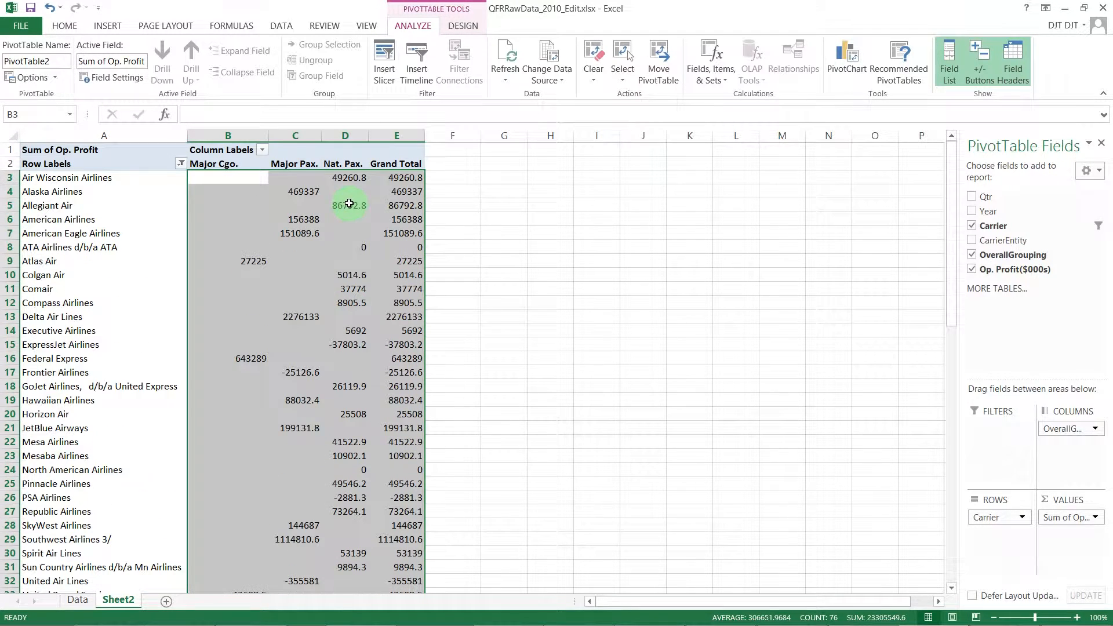
click(64, 27)
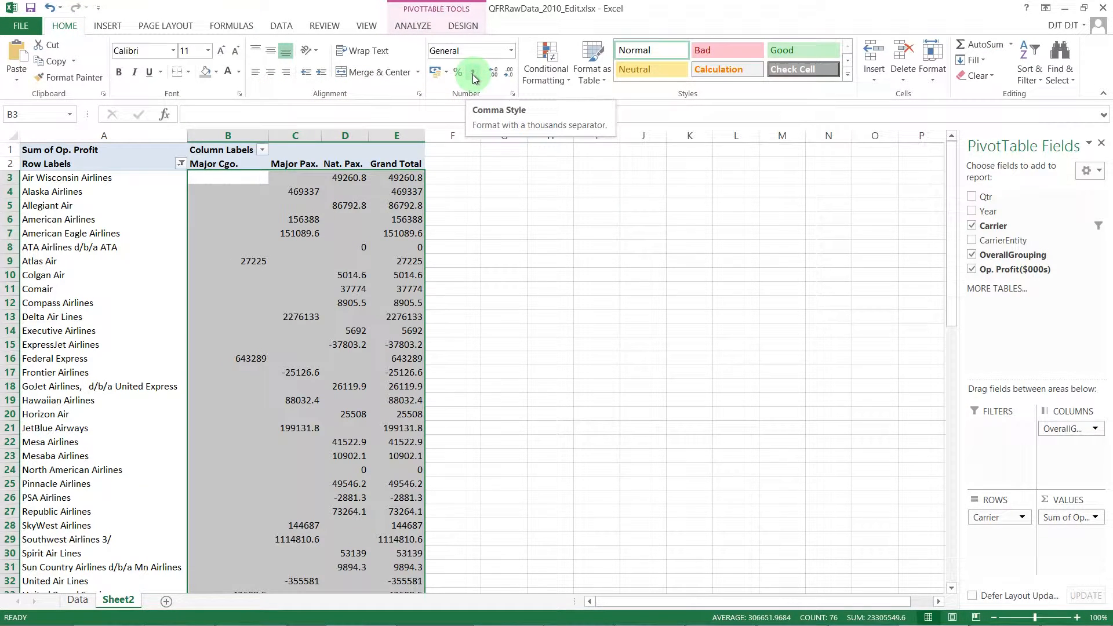
click(472, 75)
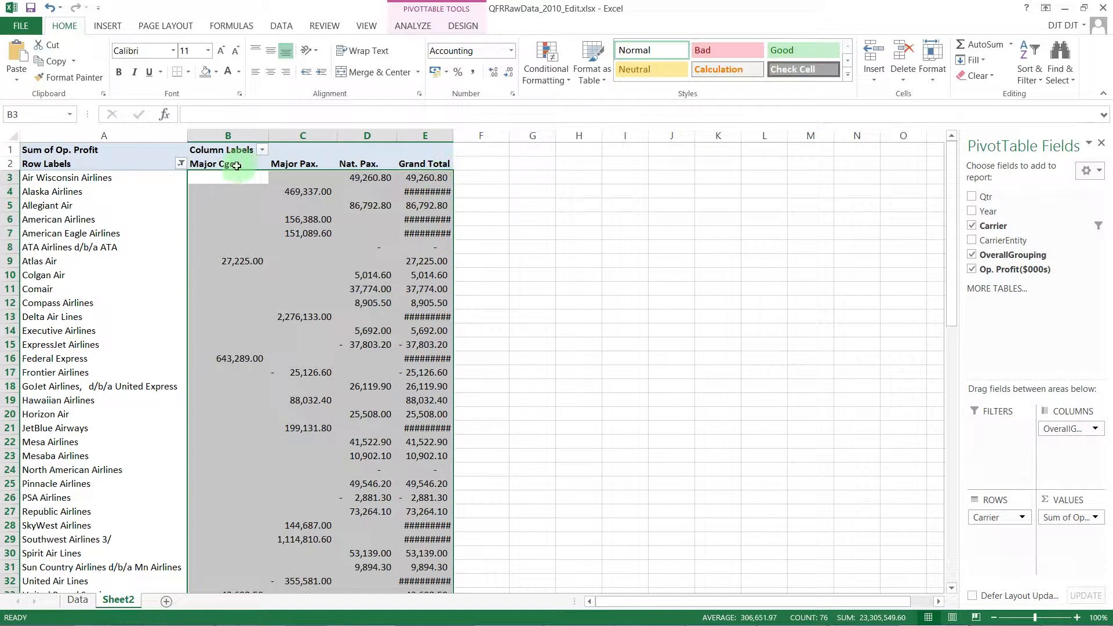
Widen columns B through E together to an equal width so the formatted values fit
drag(268, 135, 282, 133)
double_click(281, 140)
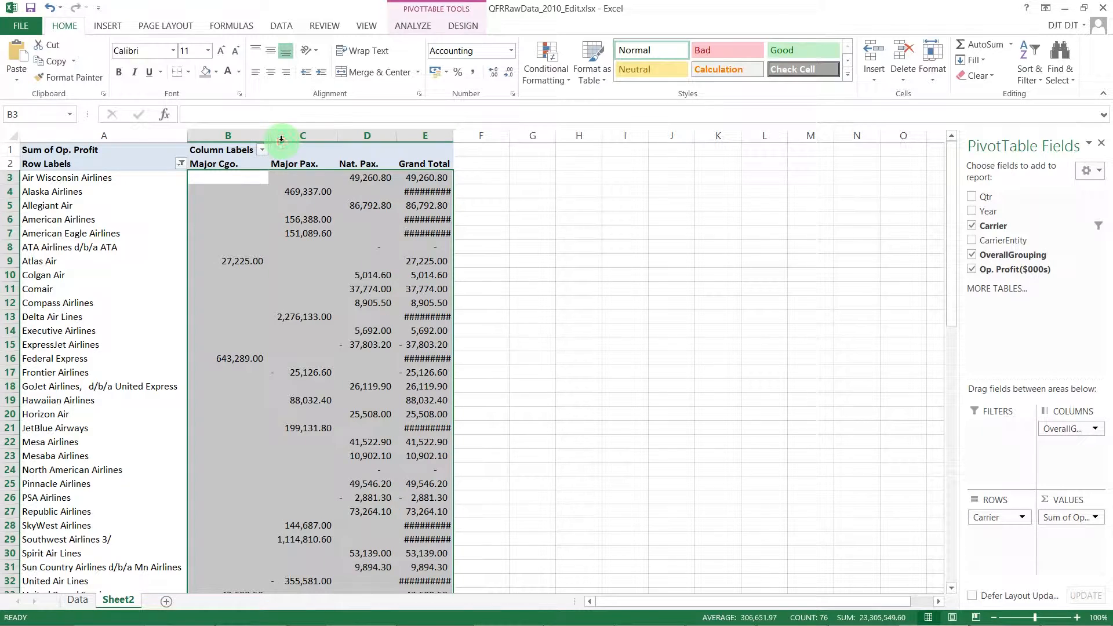
drag(238, 135, 428, 124)
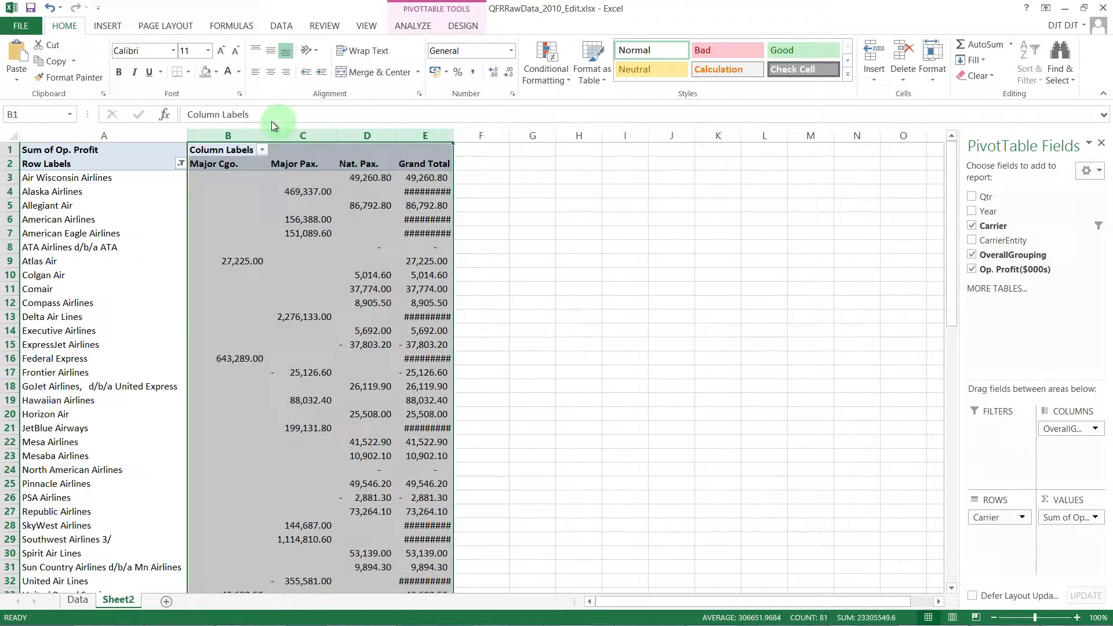
drag(267, 136, 292, 137)
click(365, 232)
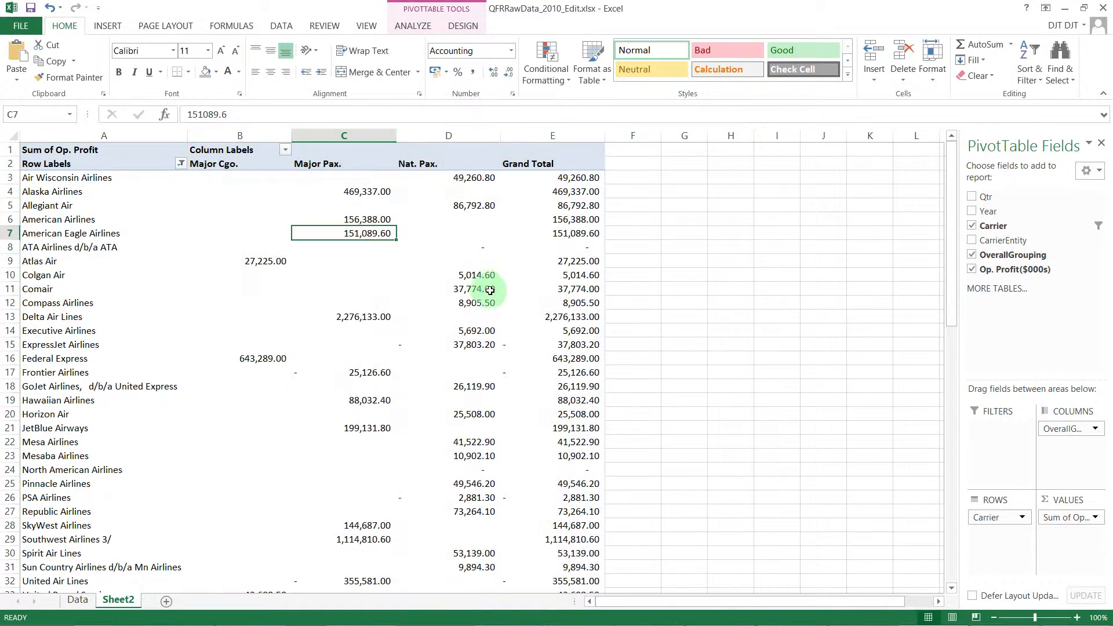
Enable the Classic PivotTable layout in the display settings of the PivotTable Options
click(647, 285)
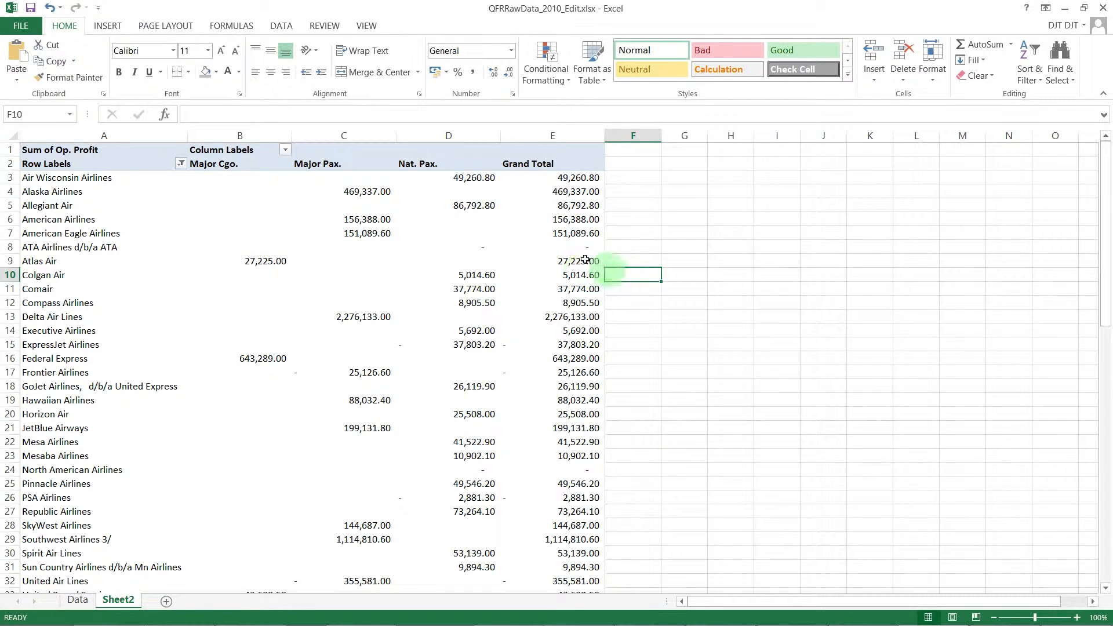
click(555, 248)
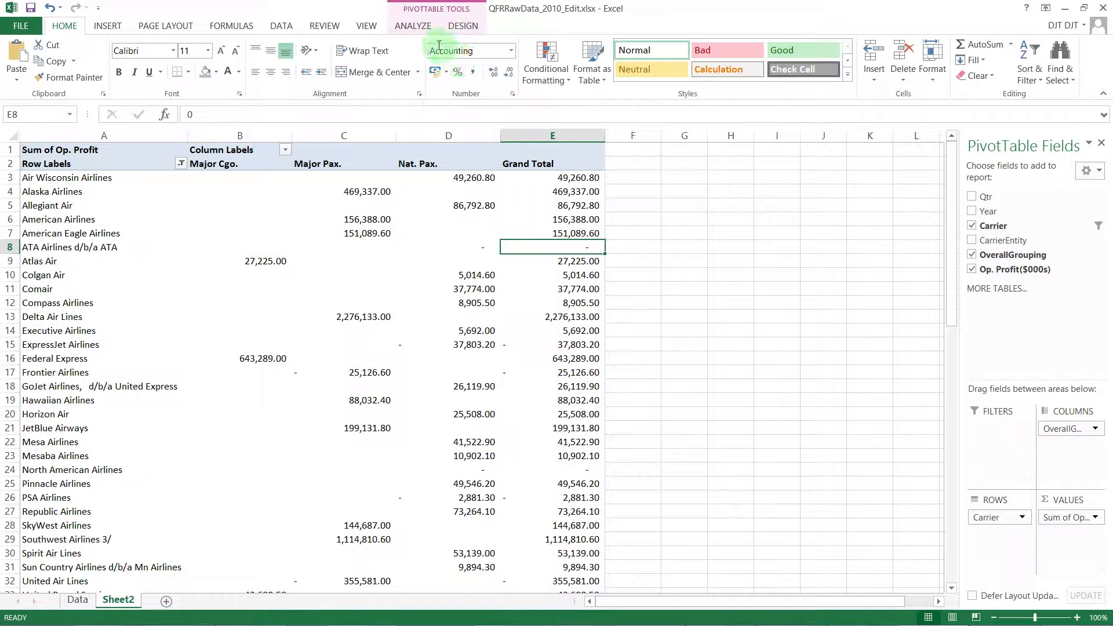
click(423, 27)
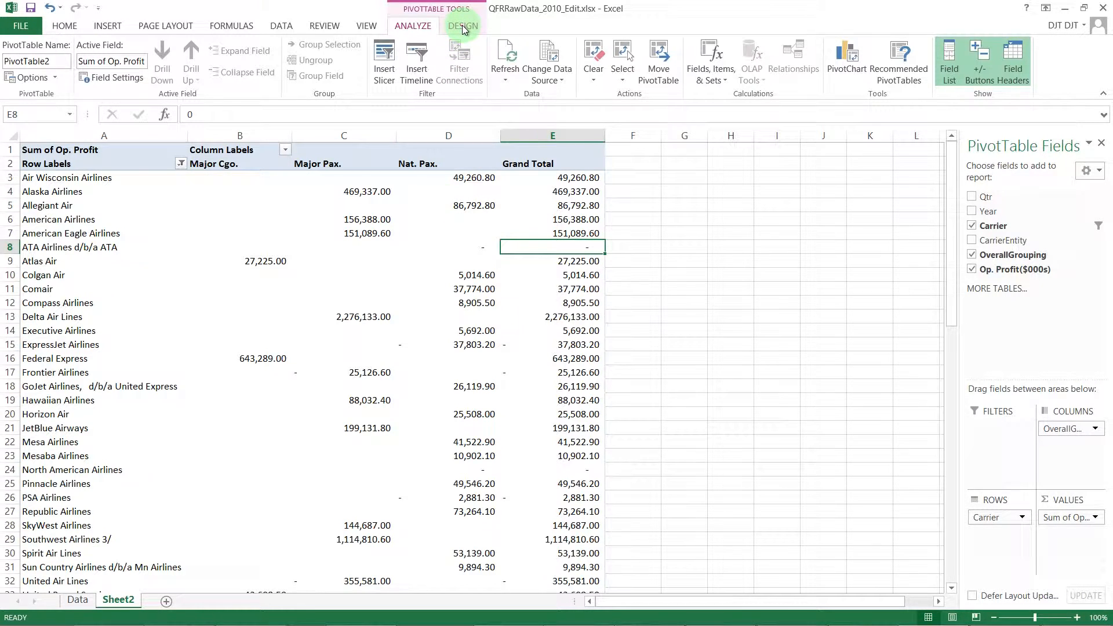
right_click(453, 243)
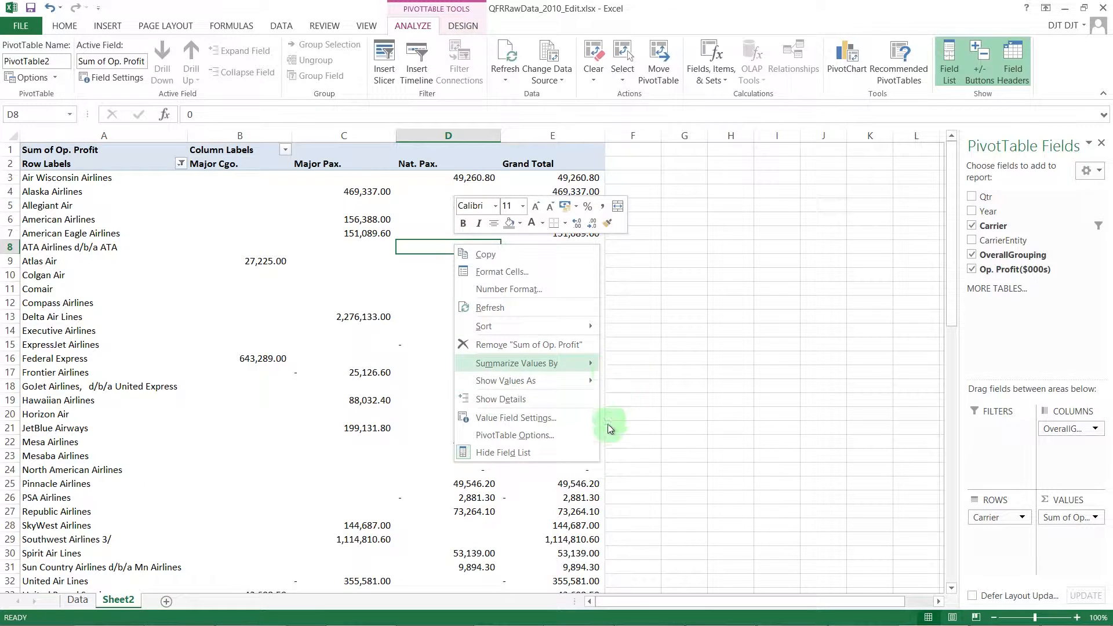
click(552, 440)
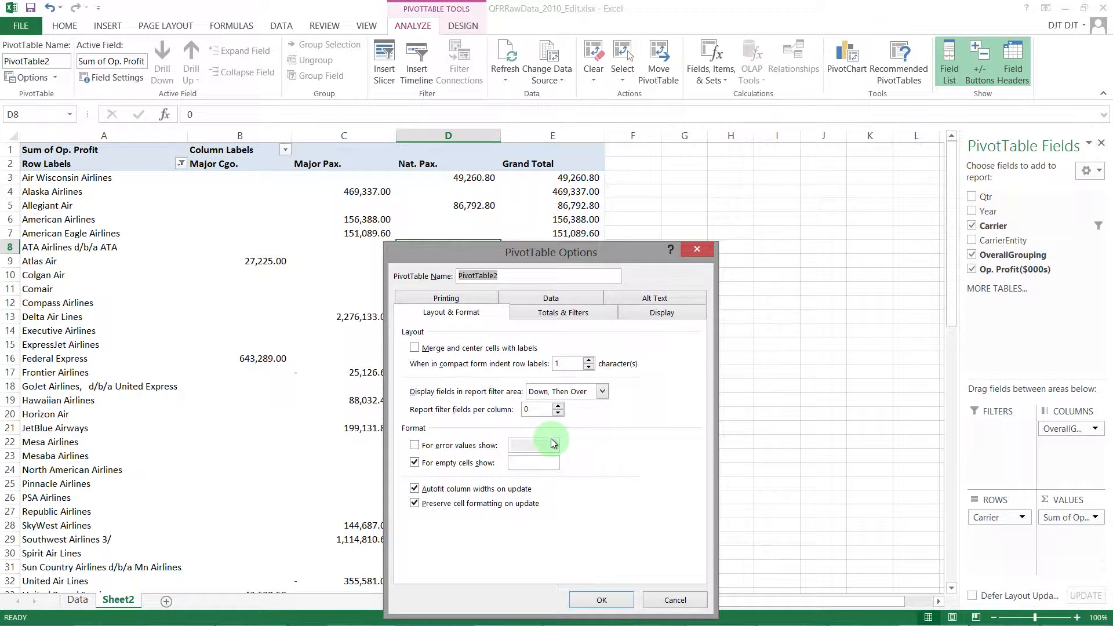
click(600, 315)
click(635, 313)
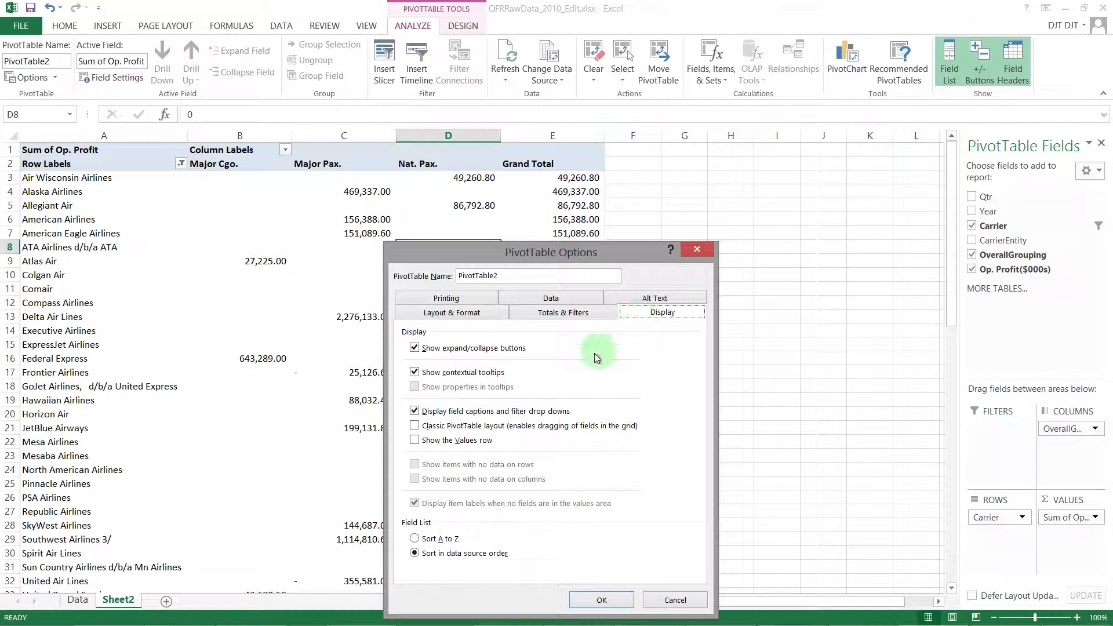
click(415, 427)
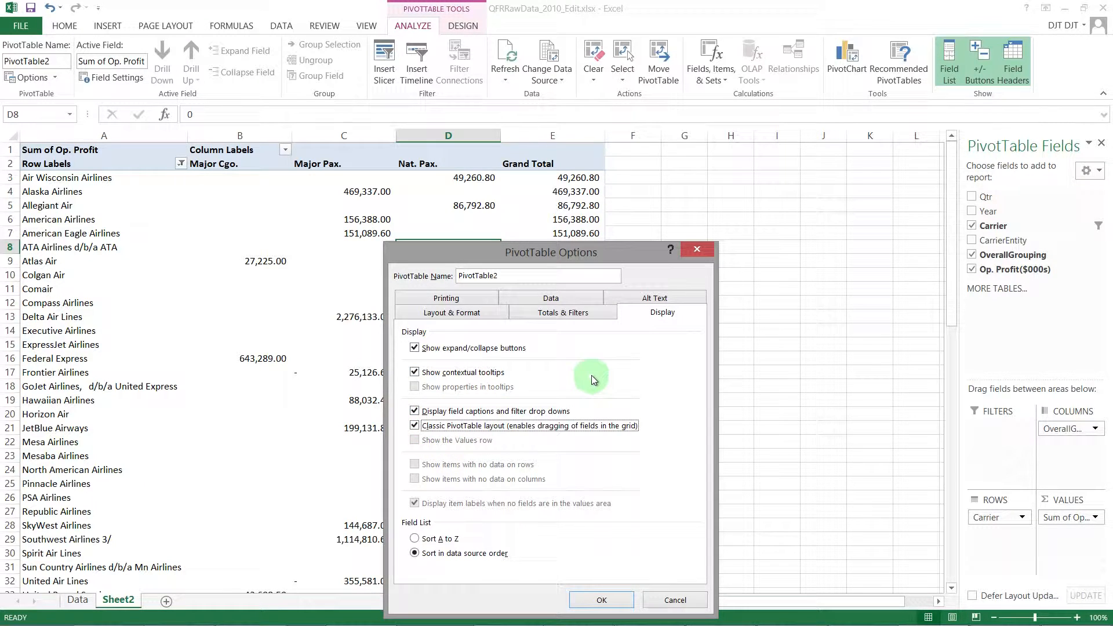
click(591, 601)
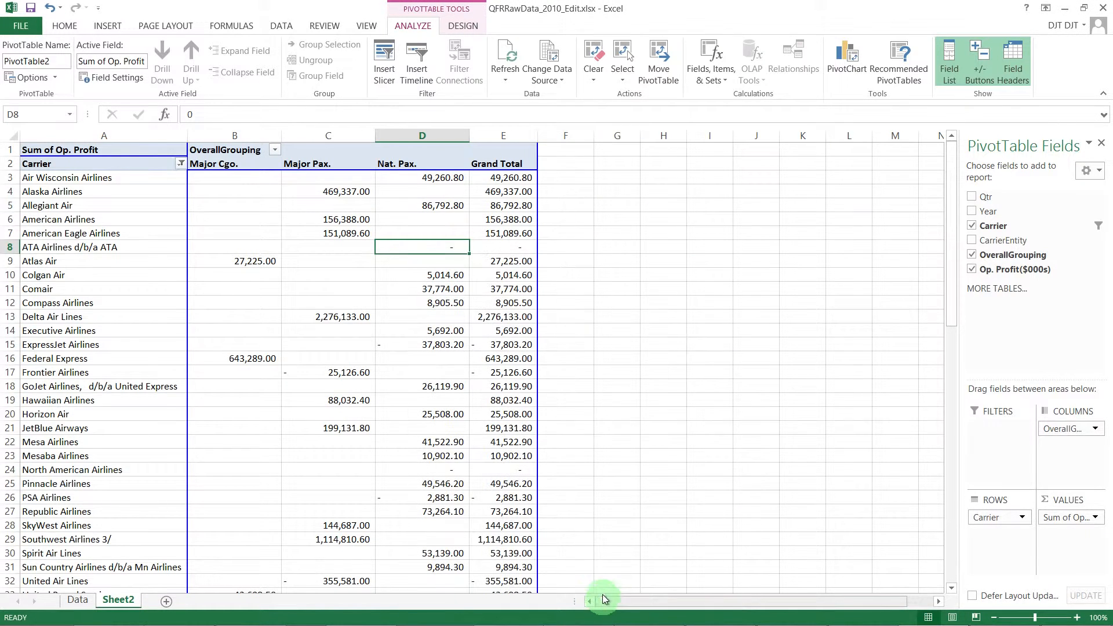
click(583, 247)
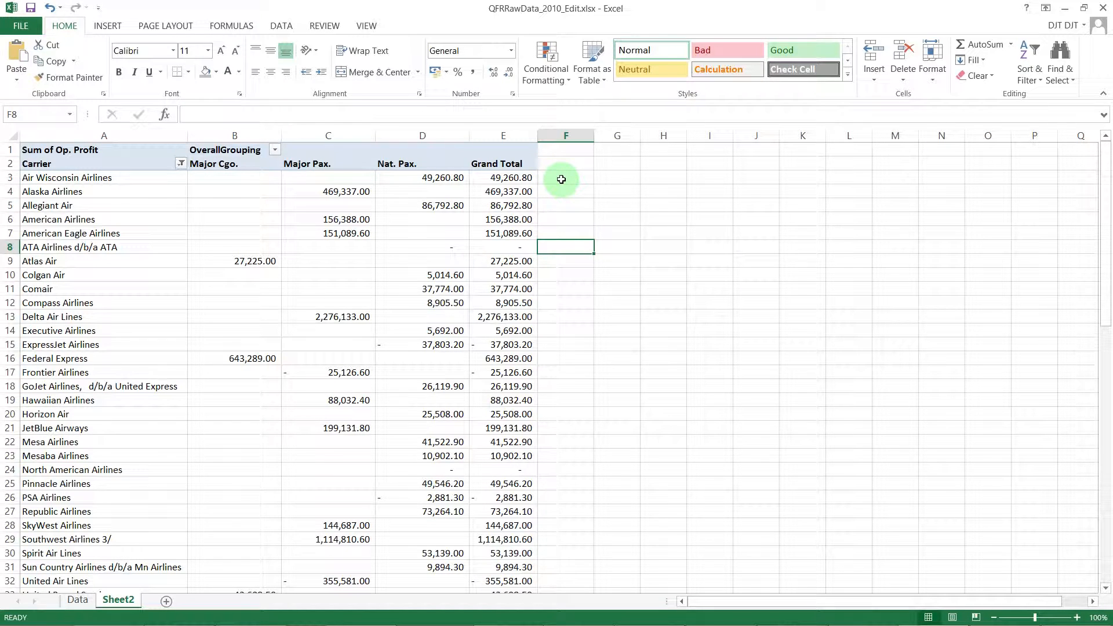
Move the OverallGrouping field from the PivotTable's columns to its rows beneath Carrier
click(235, 192)
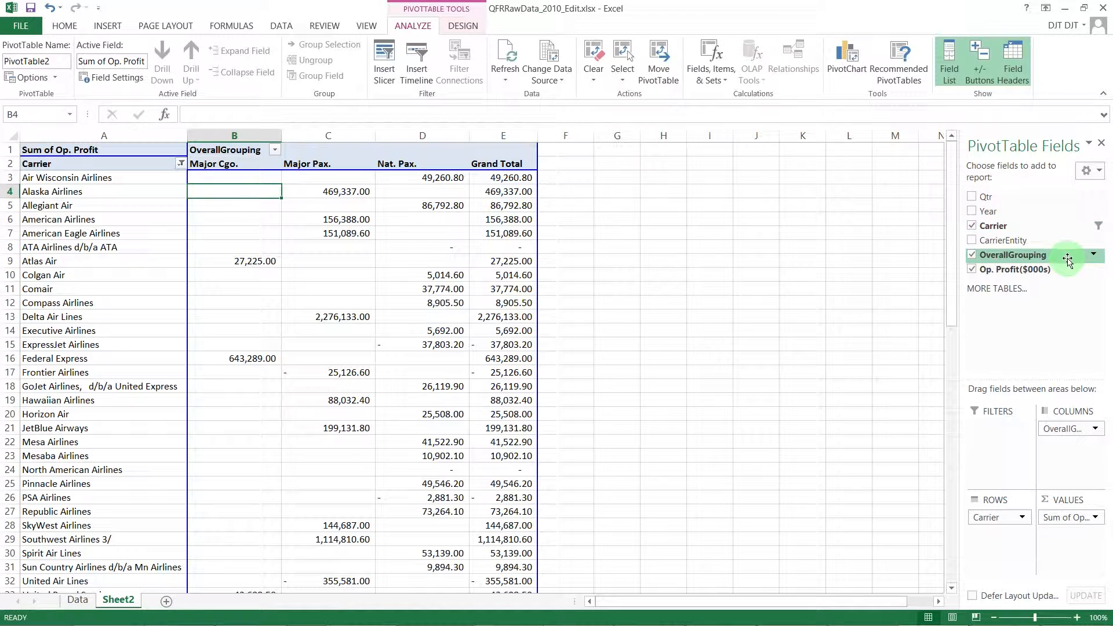
drag(1068, 259, 1004, 548)
drag(1073, 430, 1012, 556)
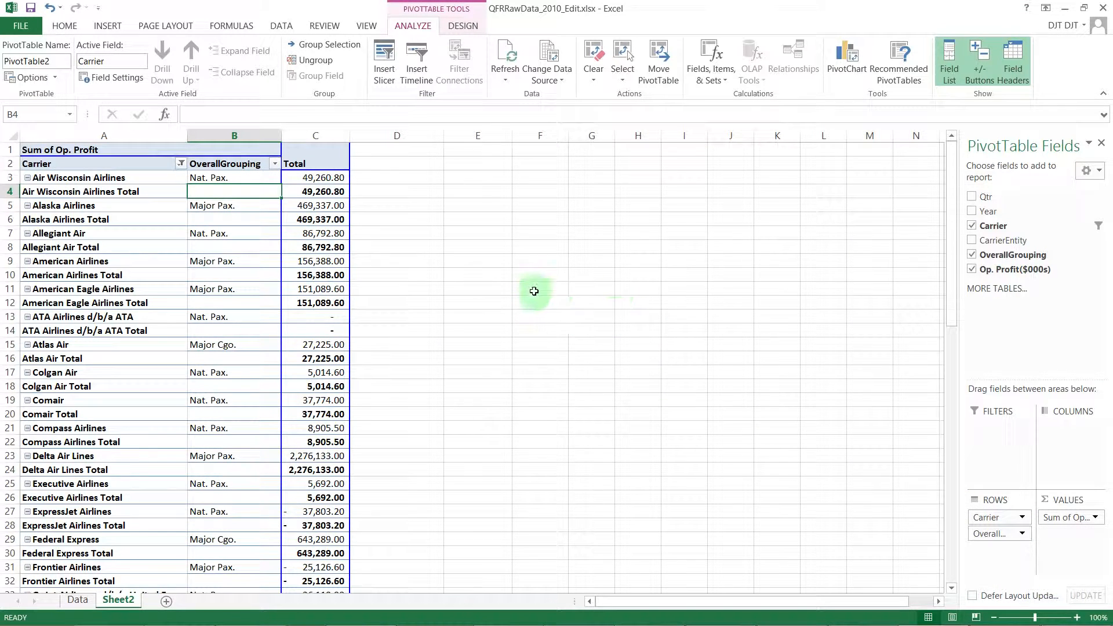
Turn off the Carrier subtotals in the PivotTable
key(Down)
key(Down)
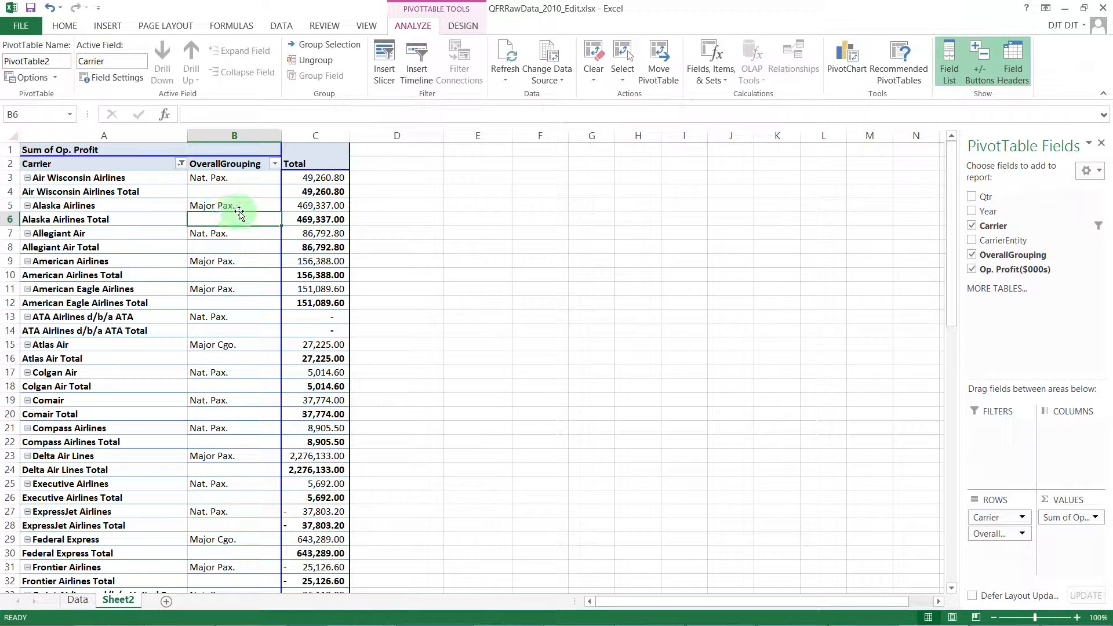
right_click(81, 192)
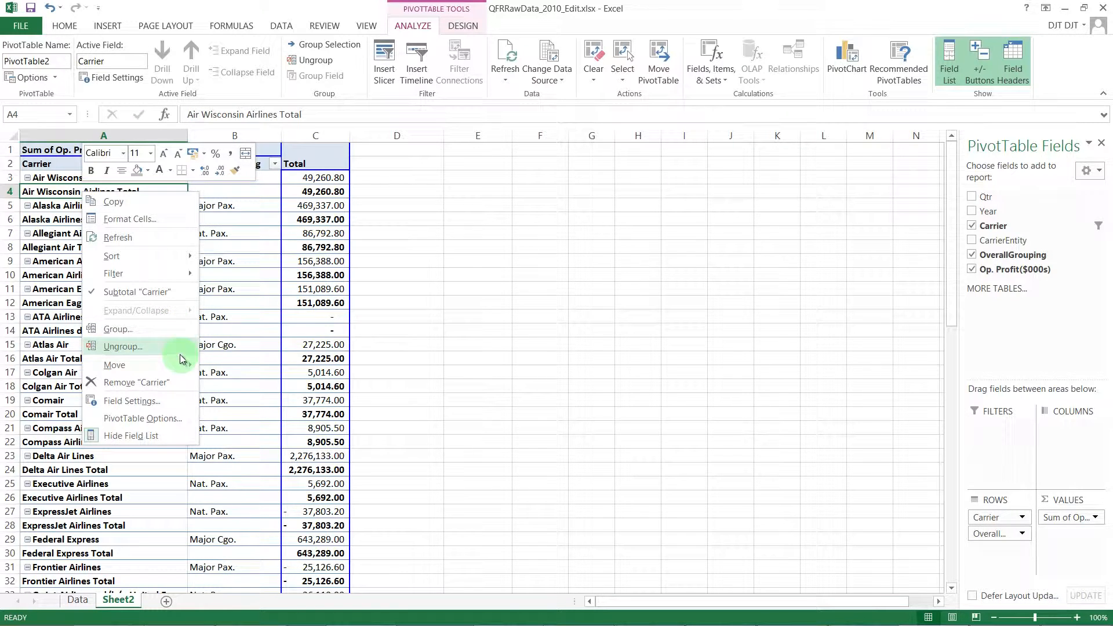
click(175, 297)
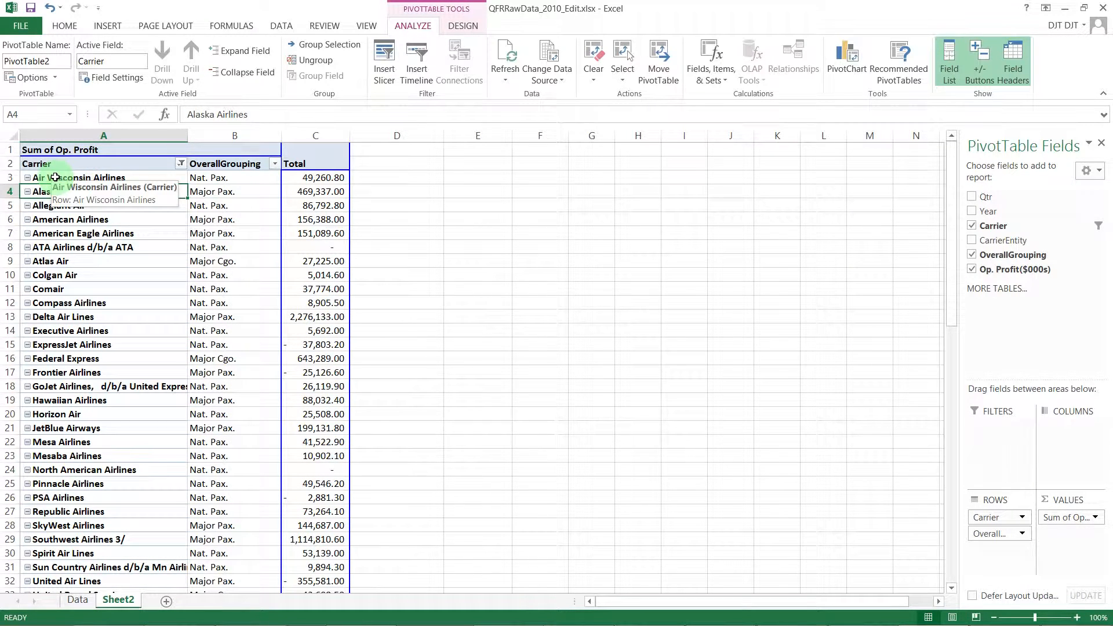
drag(52, 178, 294, 546)
scroll(232, 328, up, 3)
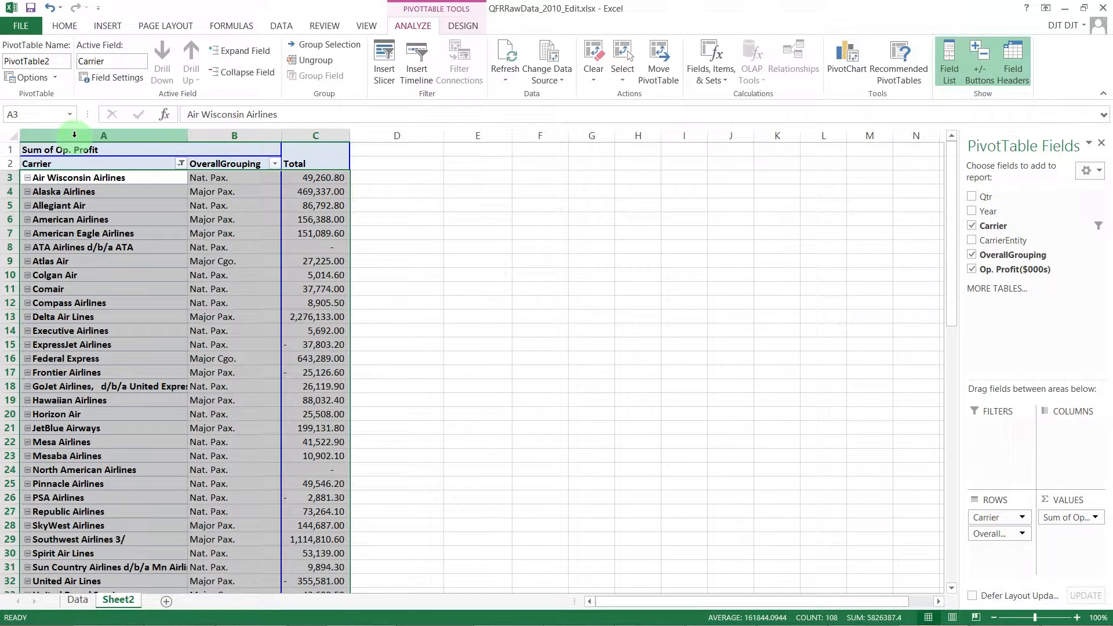
click(156, 220)
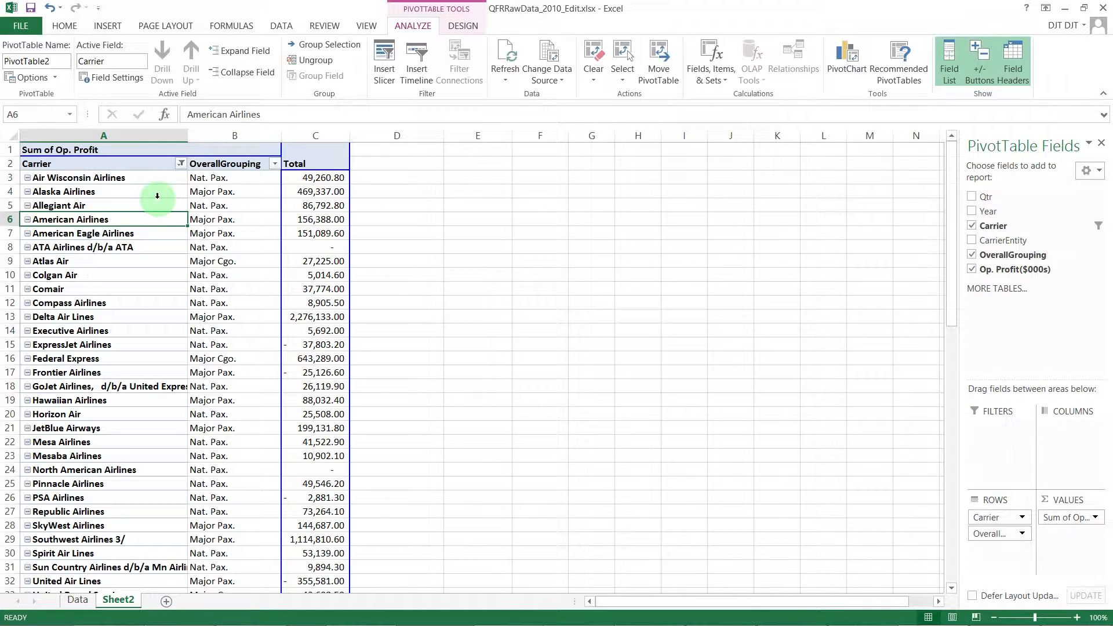
Undo the recent PivotTable changes back to the compact layout with OverallGrouping nested under Carrier in the rows
click(51, 10)
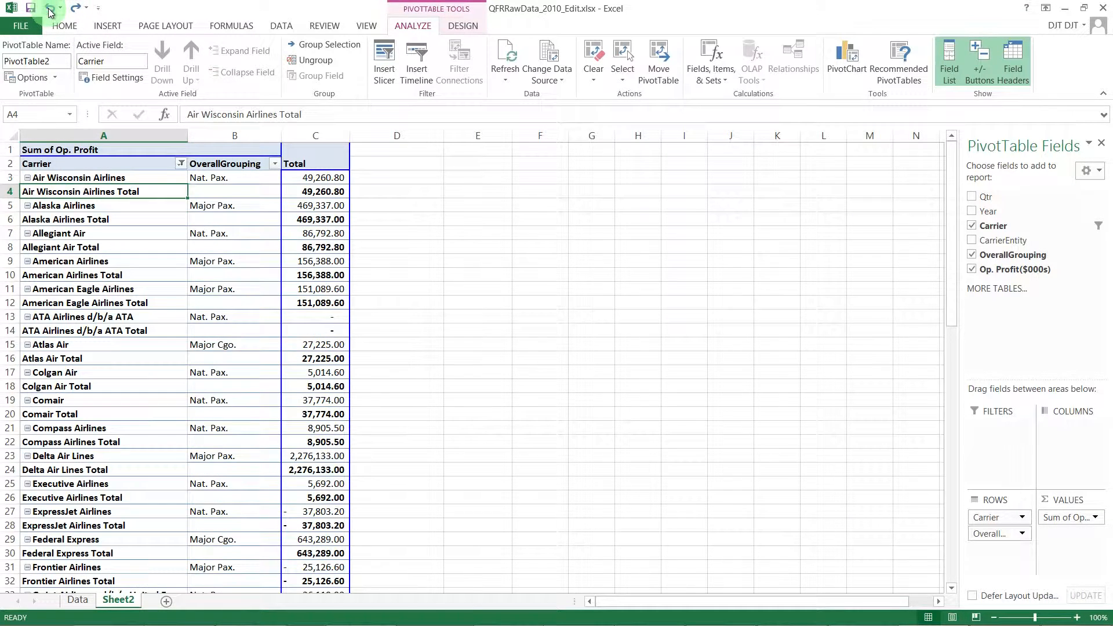
click(51, 11)
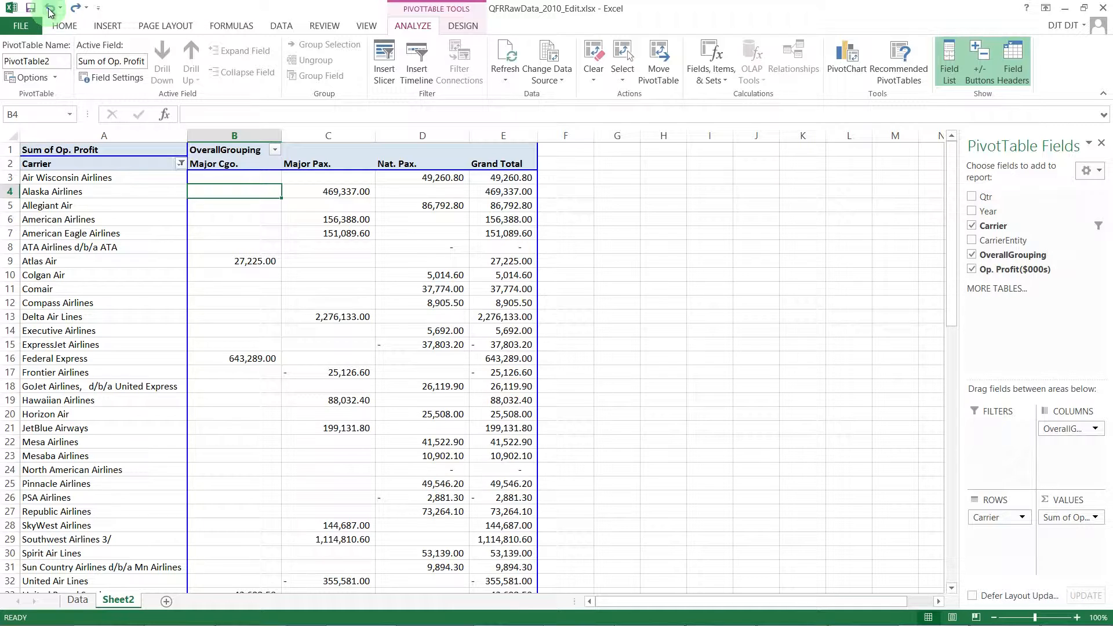
click(51, 10)
click(50, 11)
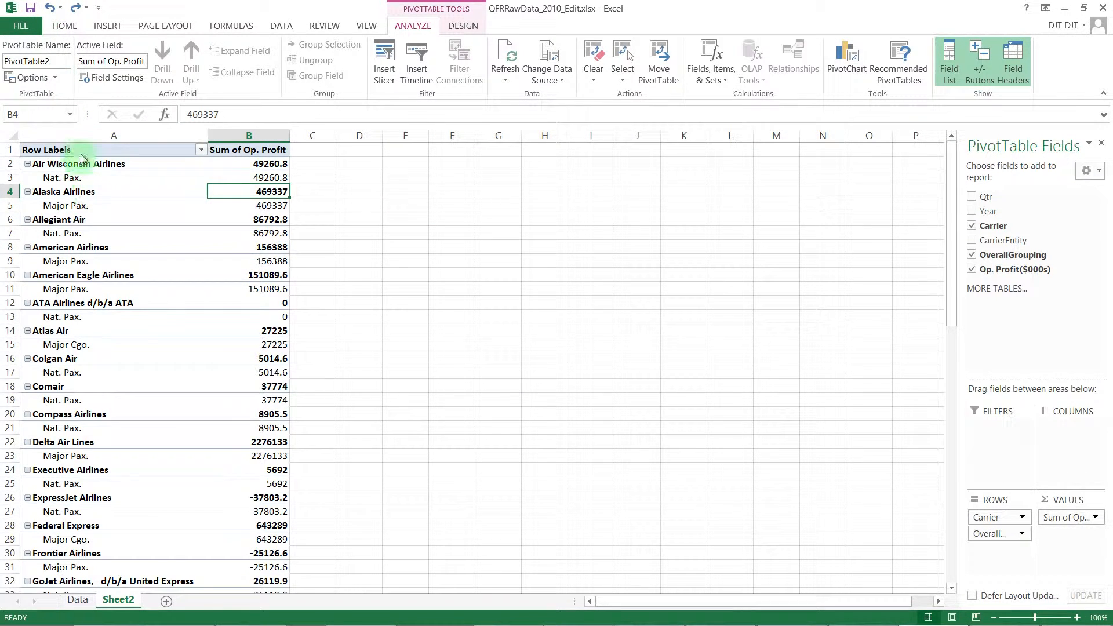
Copy the PivotTable rows A2:B73, without the blank and grand total rows, paste them as values at D1 and autofit column D
click(93, 136)
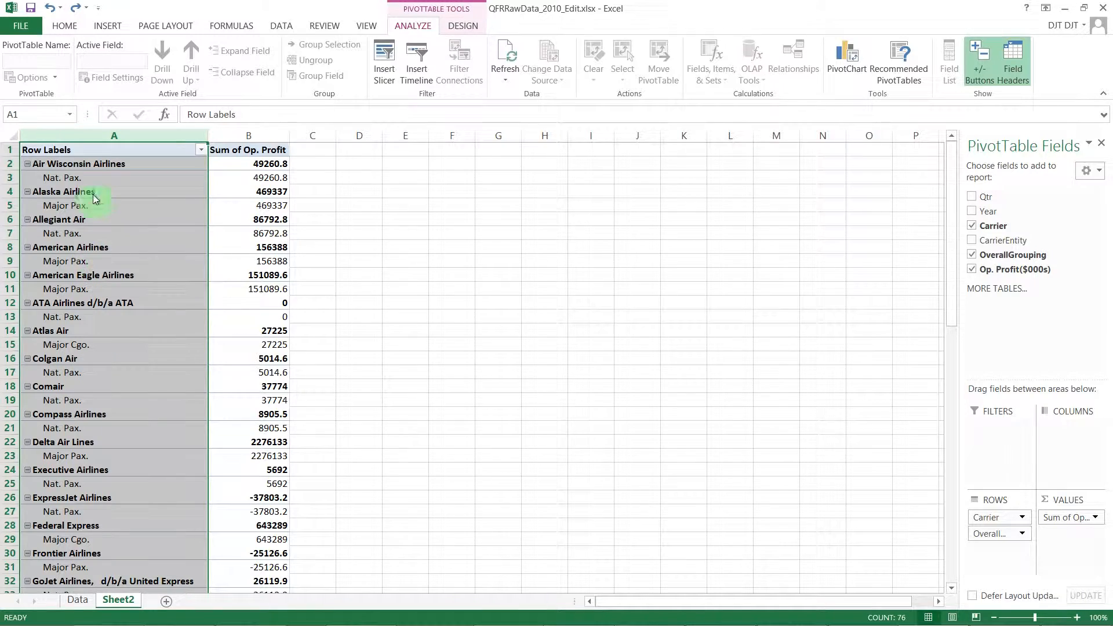
drag(75, 164, 250, 524)
right_click(226, 383)
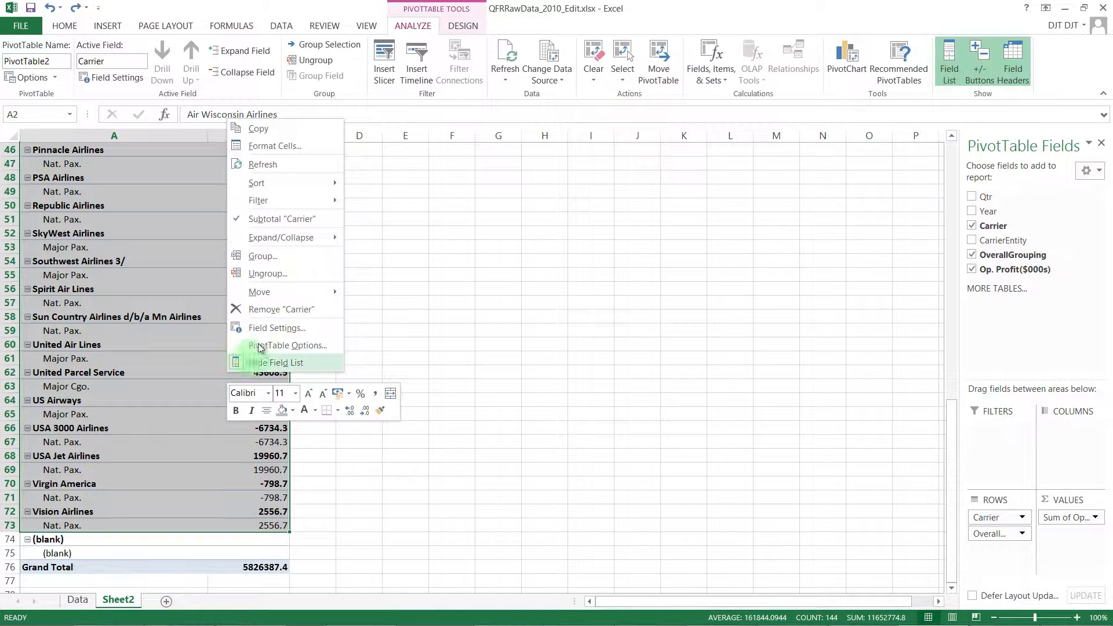
key(Escape)
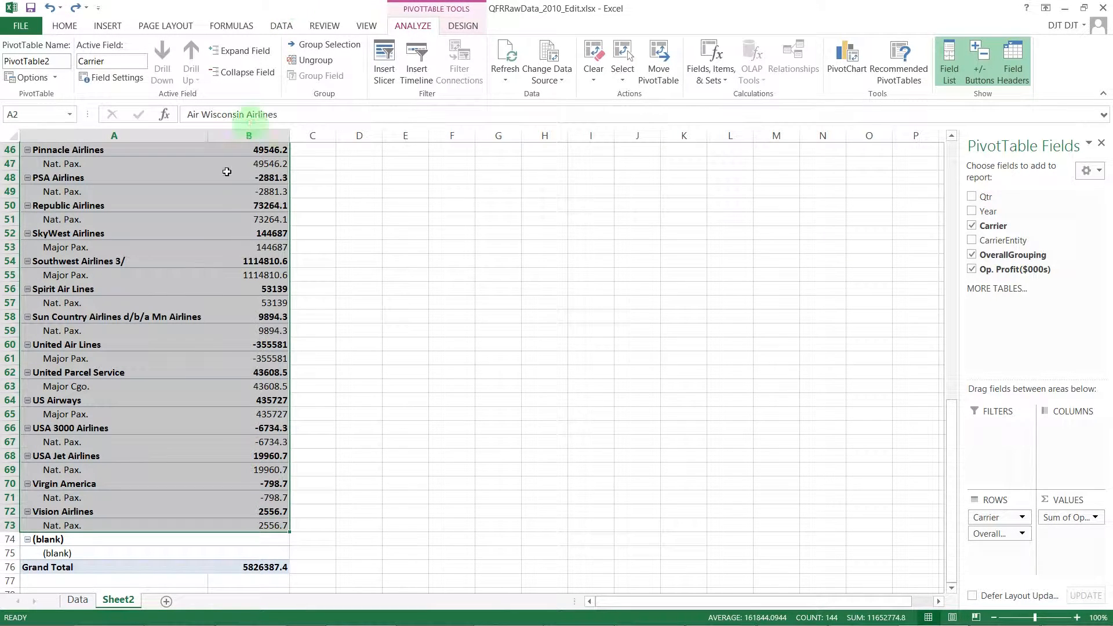
key(ctrl+c)
scroll(413, 224, up, 15)
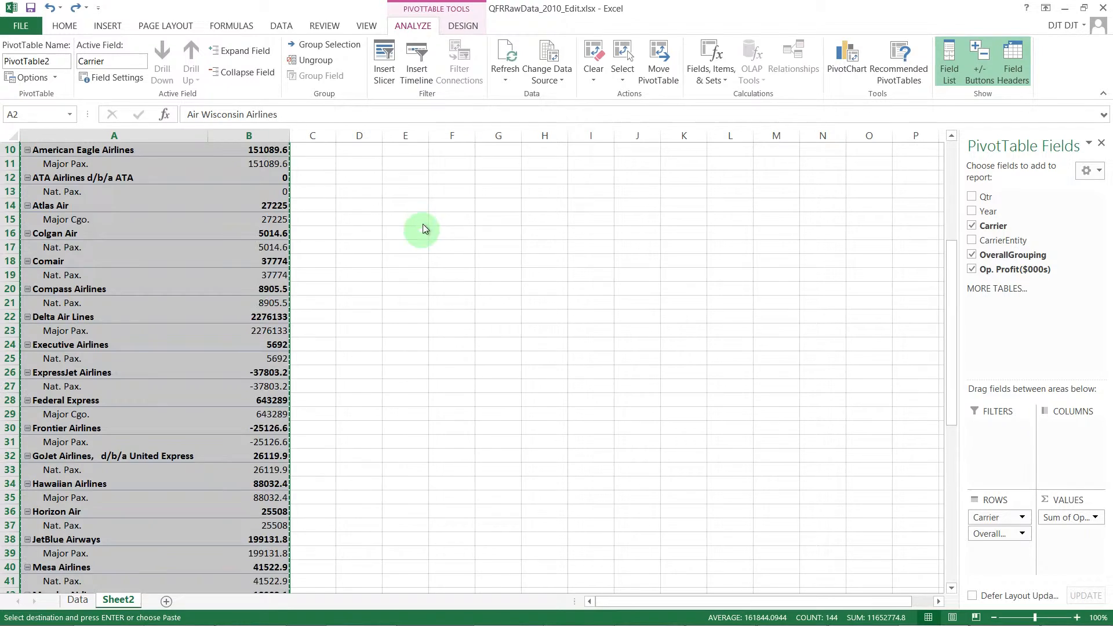
click(363, 150)
right_click(363, 150)
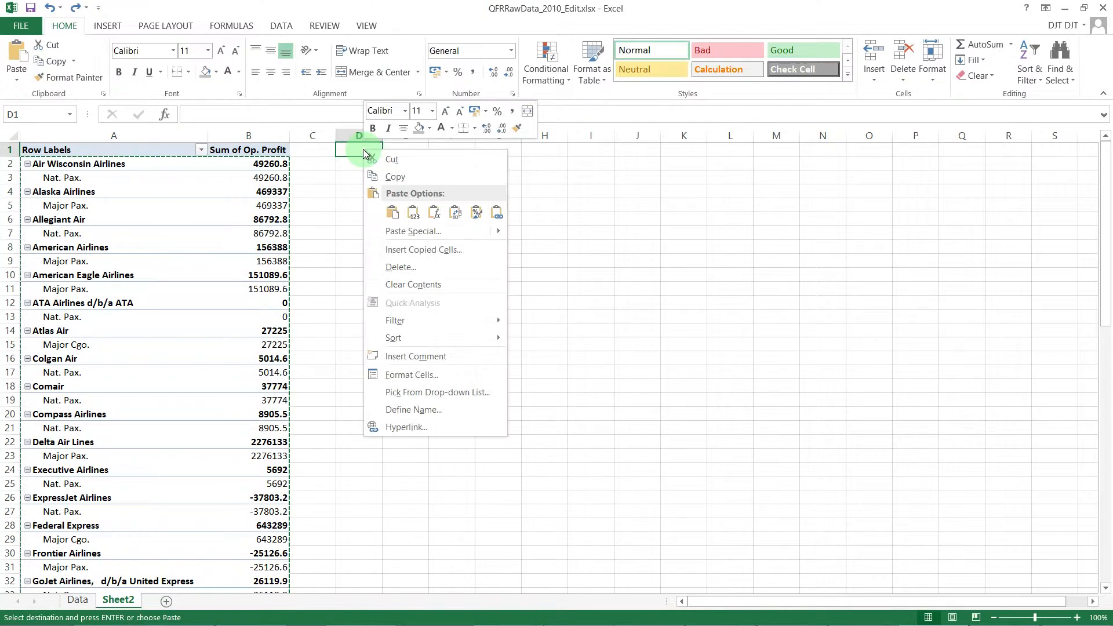
click(413, 217)
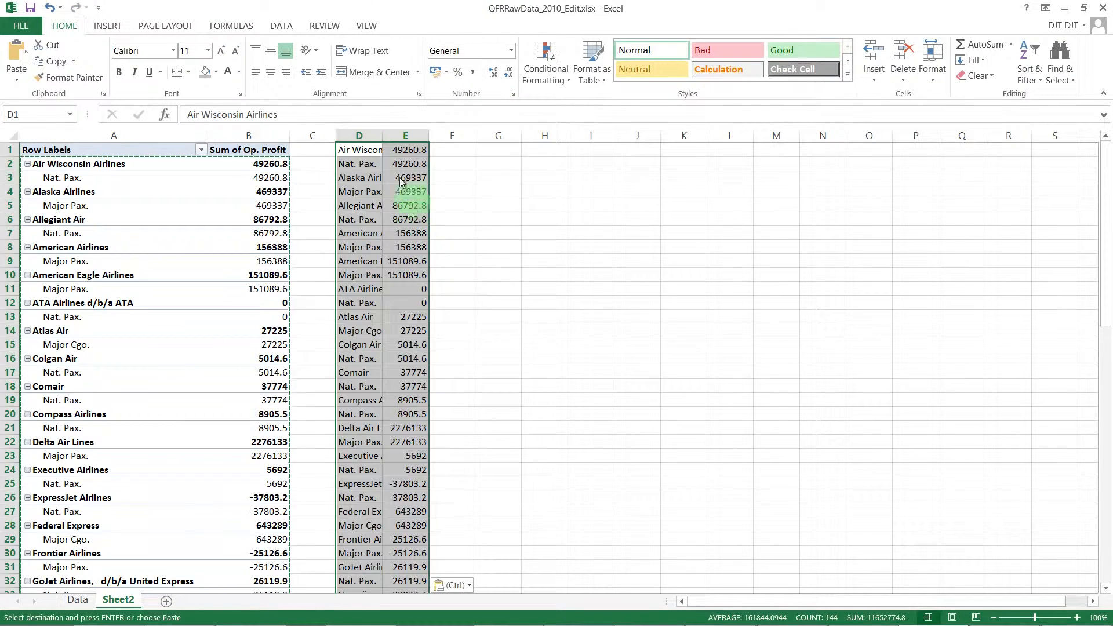
double_click(385, 134)
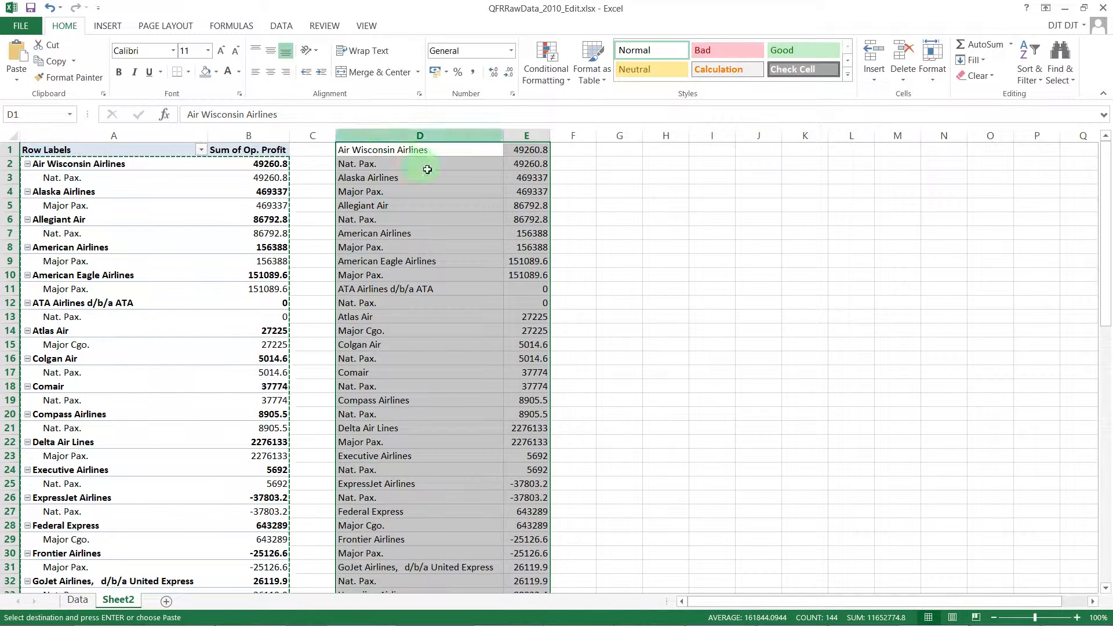
Examine the mixed carrier and grouping labels in column D and compare the profit values in E1:E2
click(416, 136)
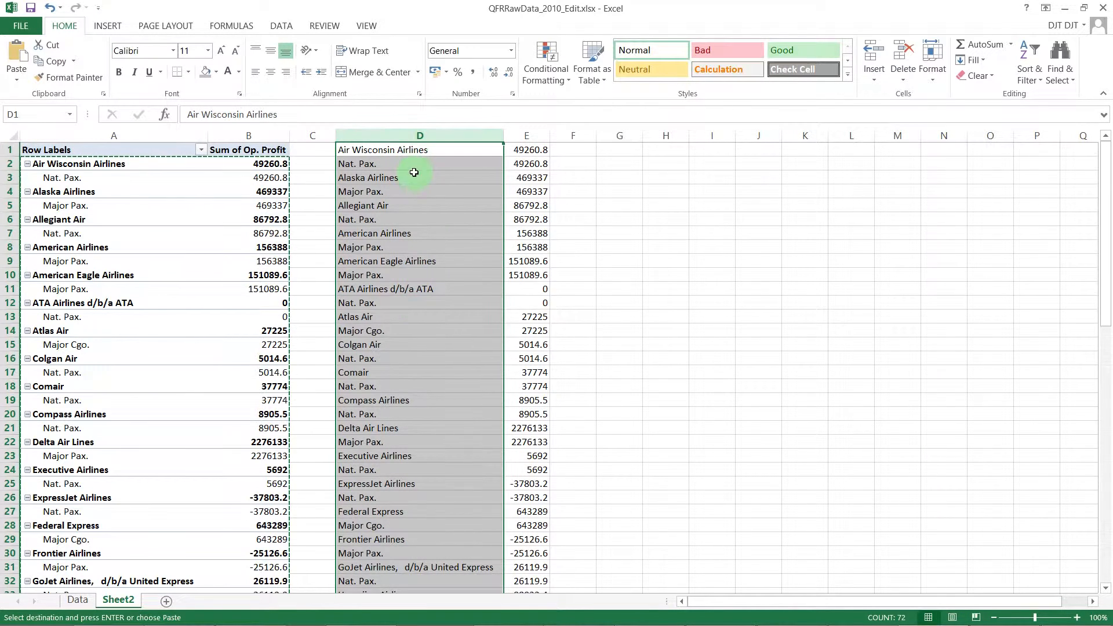
click(406, 149)
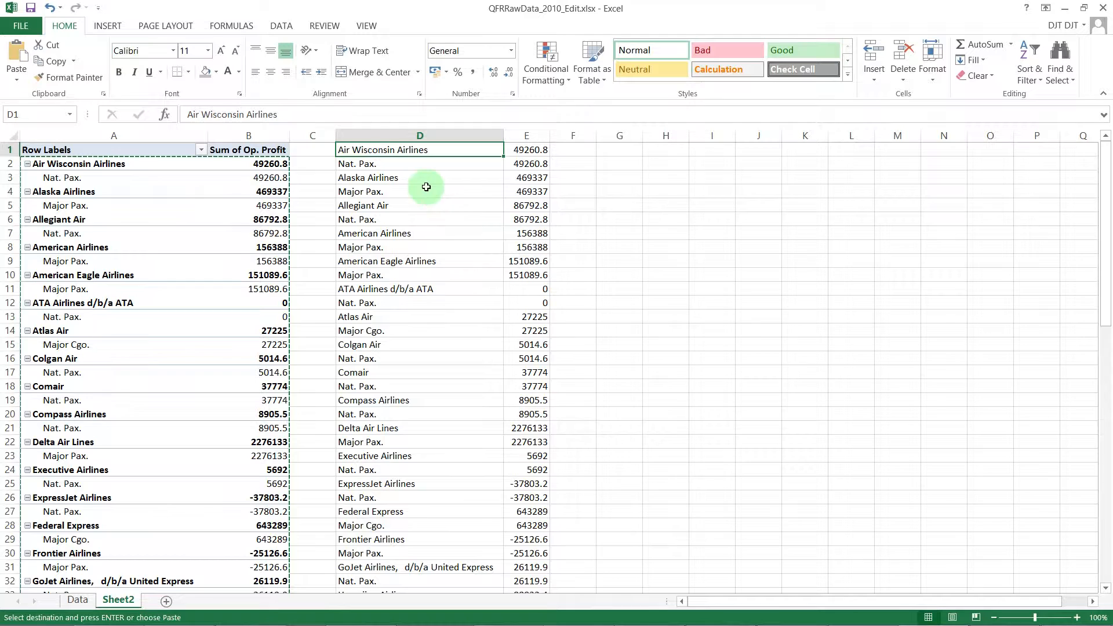
click(513, 135)
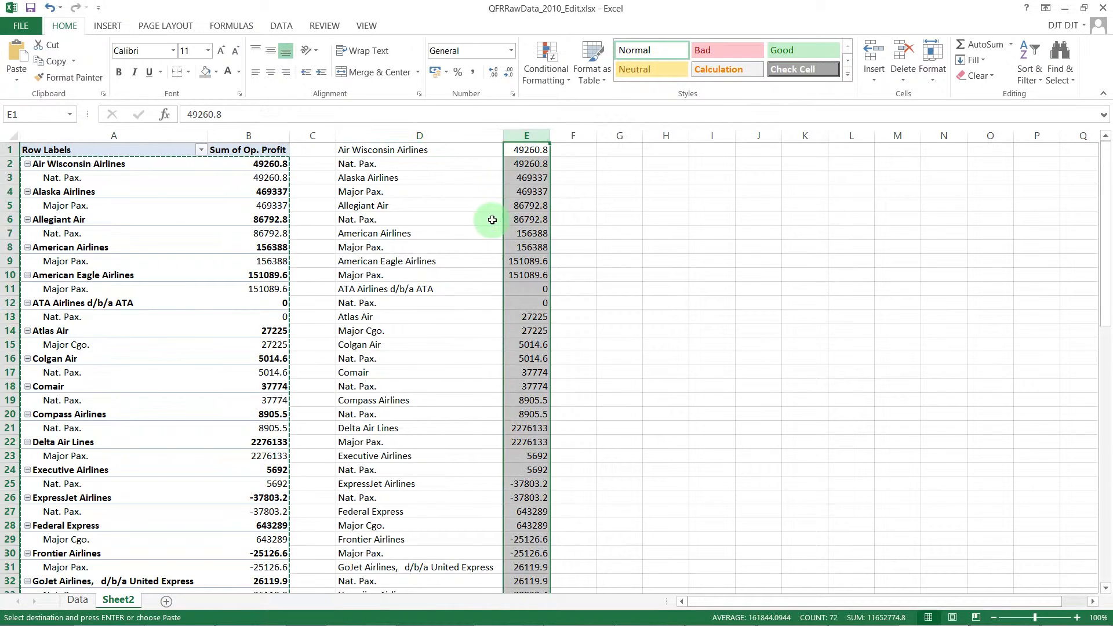
drag(529, 151, 545, 165)
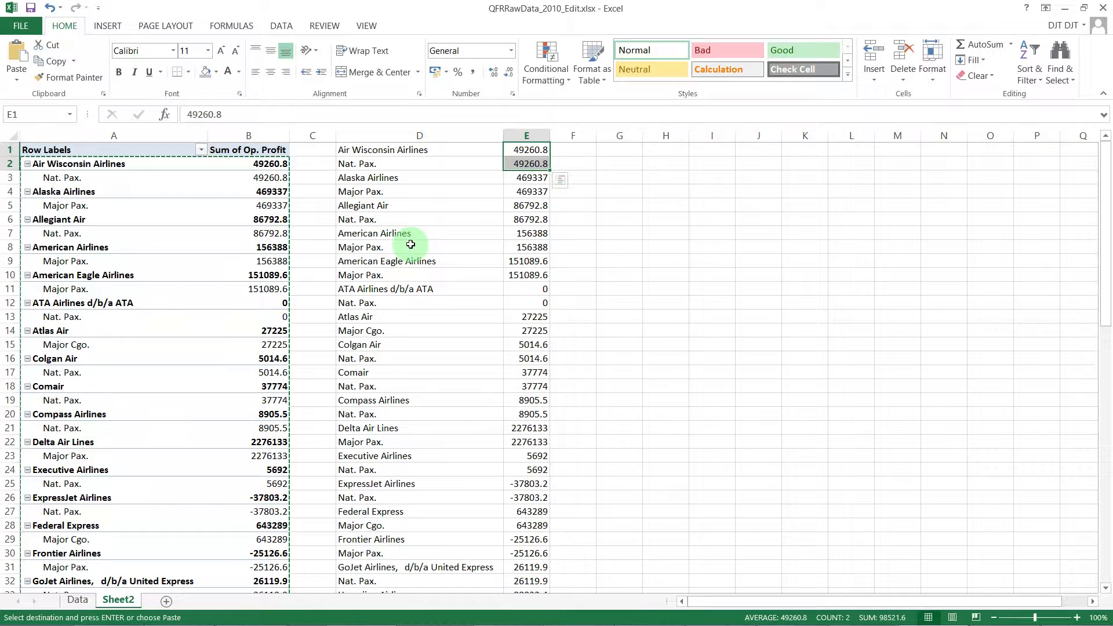
click(124, 232)
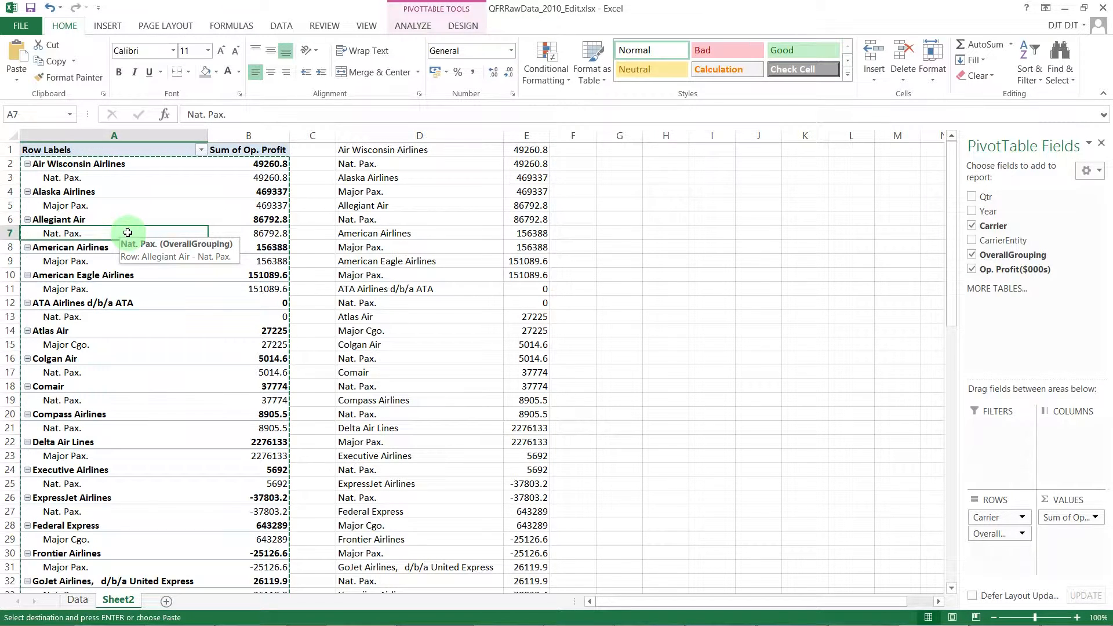
click(425, 29)
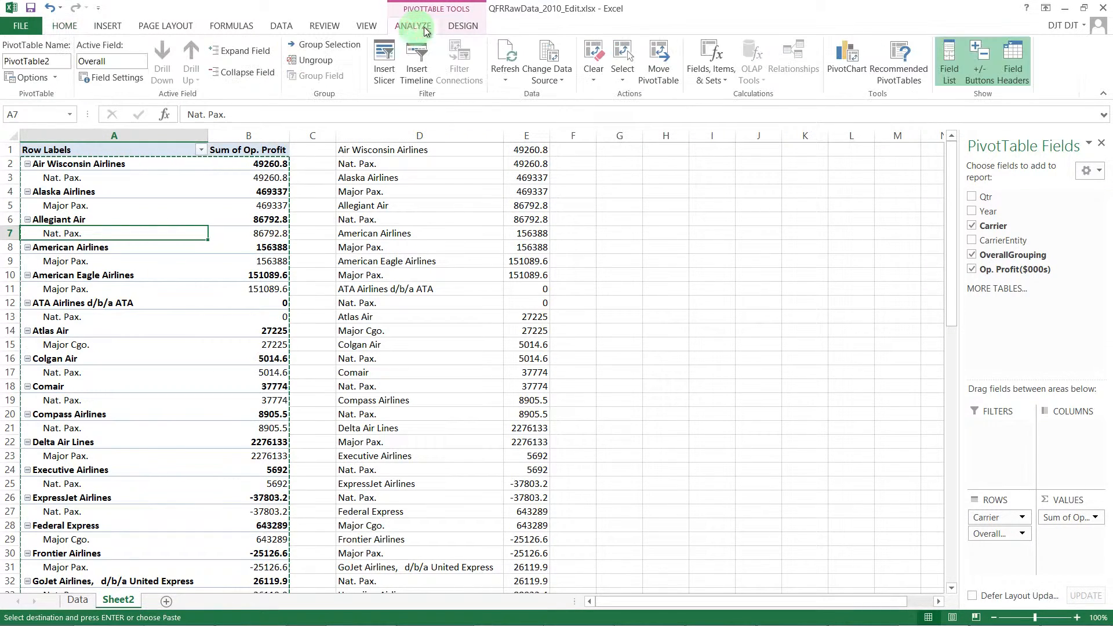
click(454, 26)
click(427, 27)
click(461, 26)
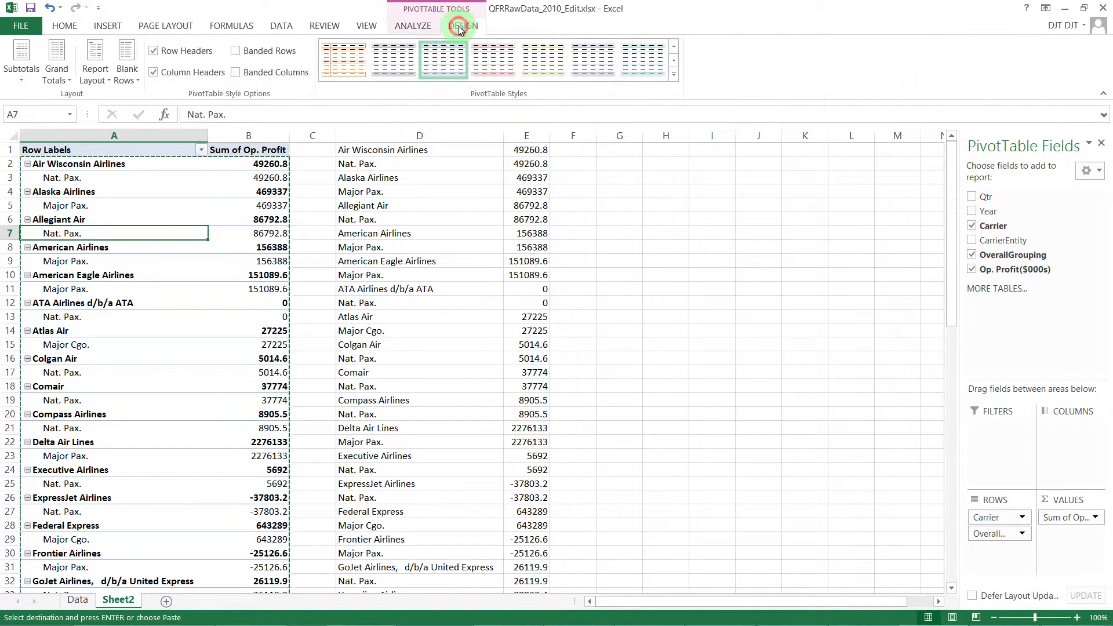
click(426, 28)
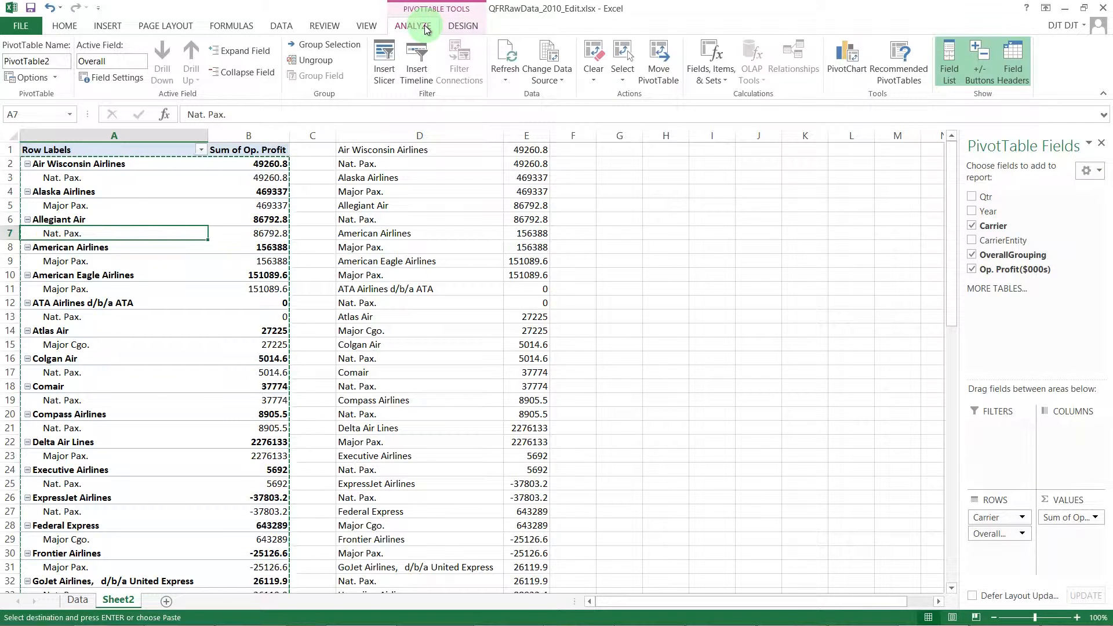